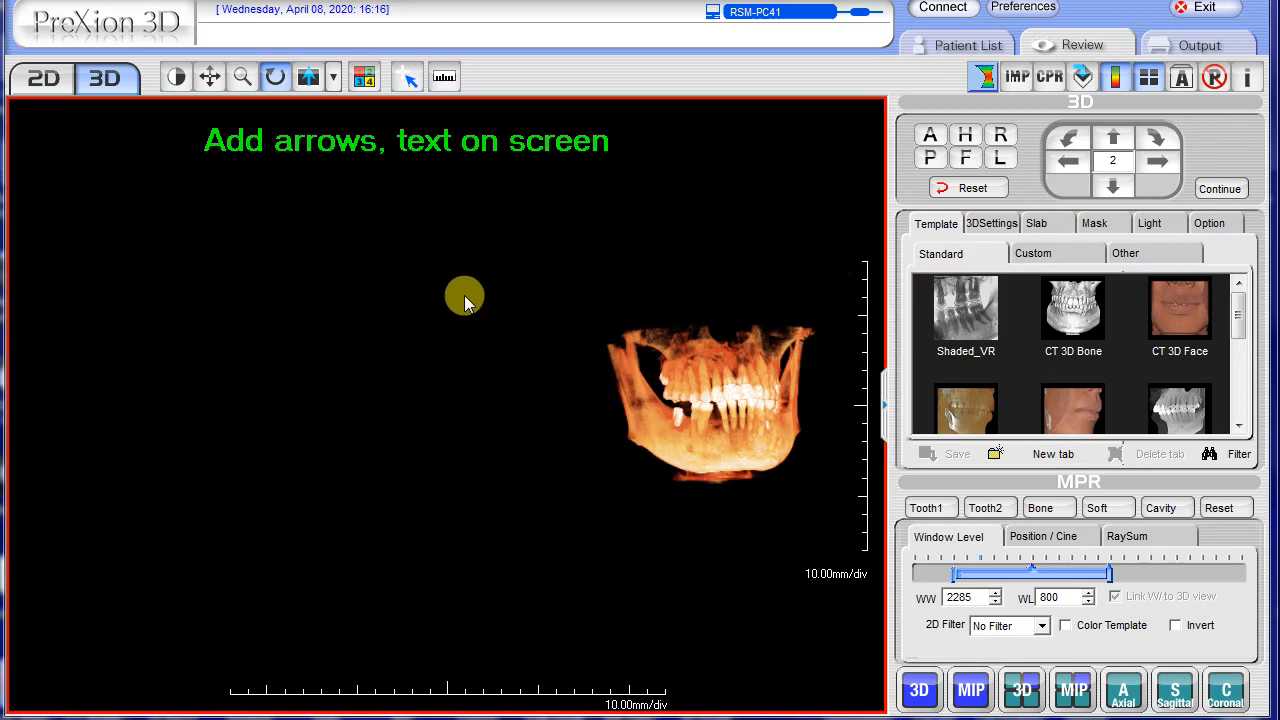
Add an unlabelled horizontal arrow pointing at the rear edge of the jaw in the 3D view
right_click(455, 288)
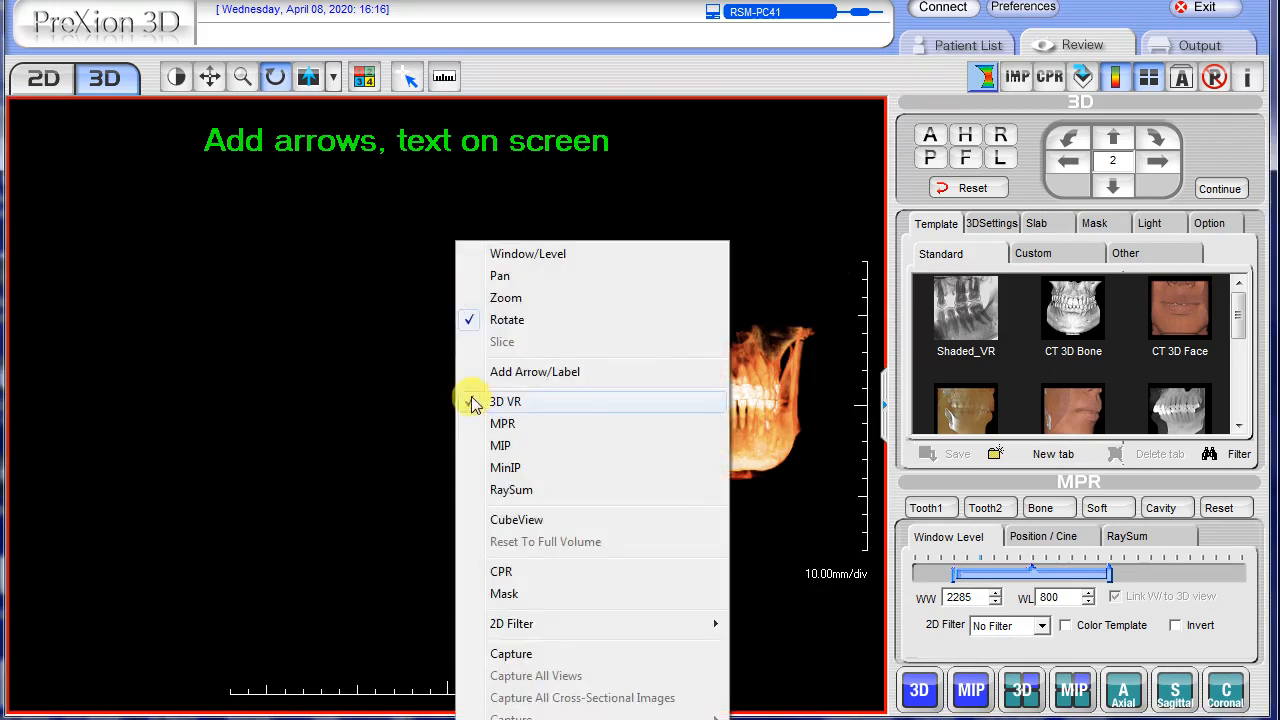
left_click(530, 372)
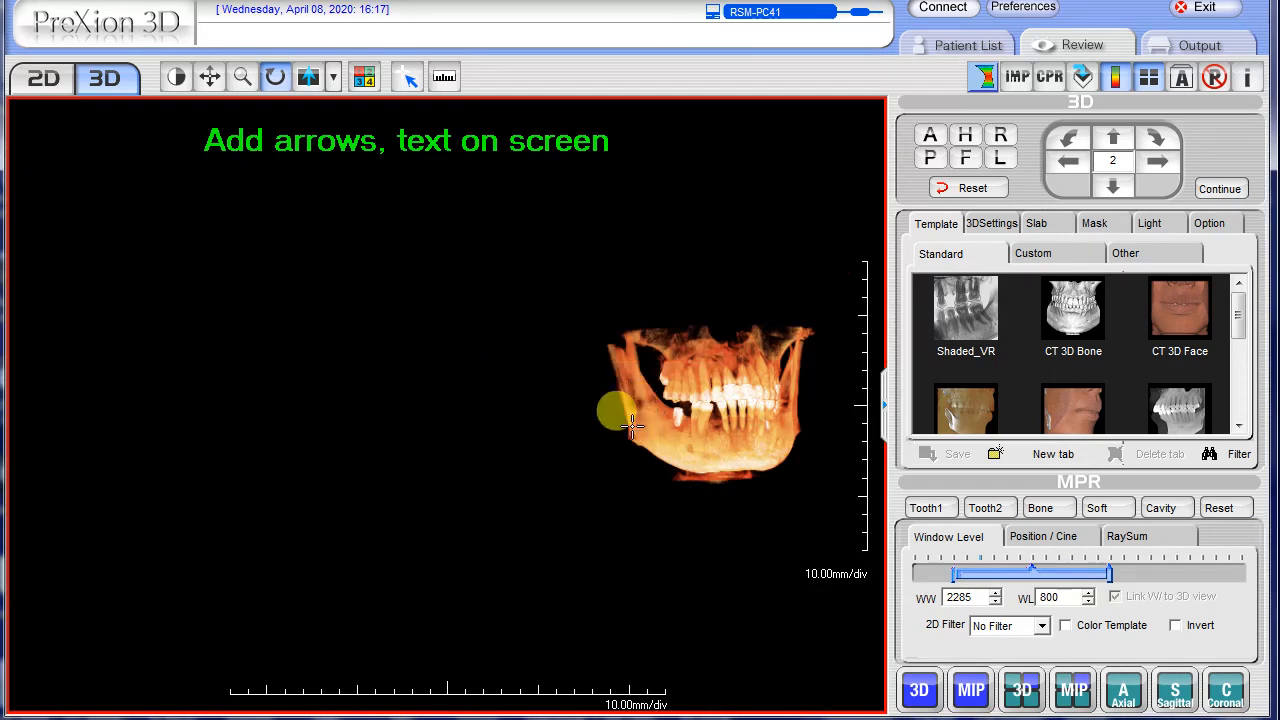
left_click_drag(619, 427, 523, 427)
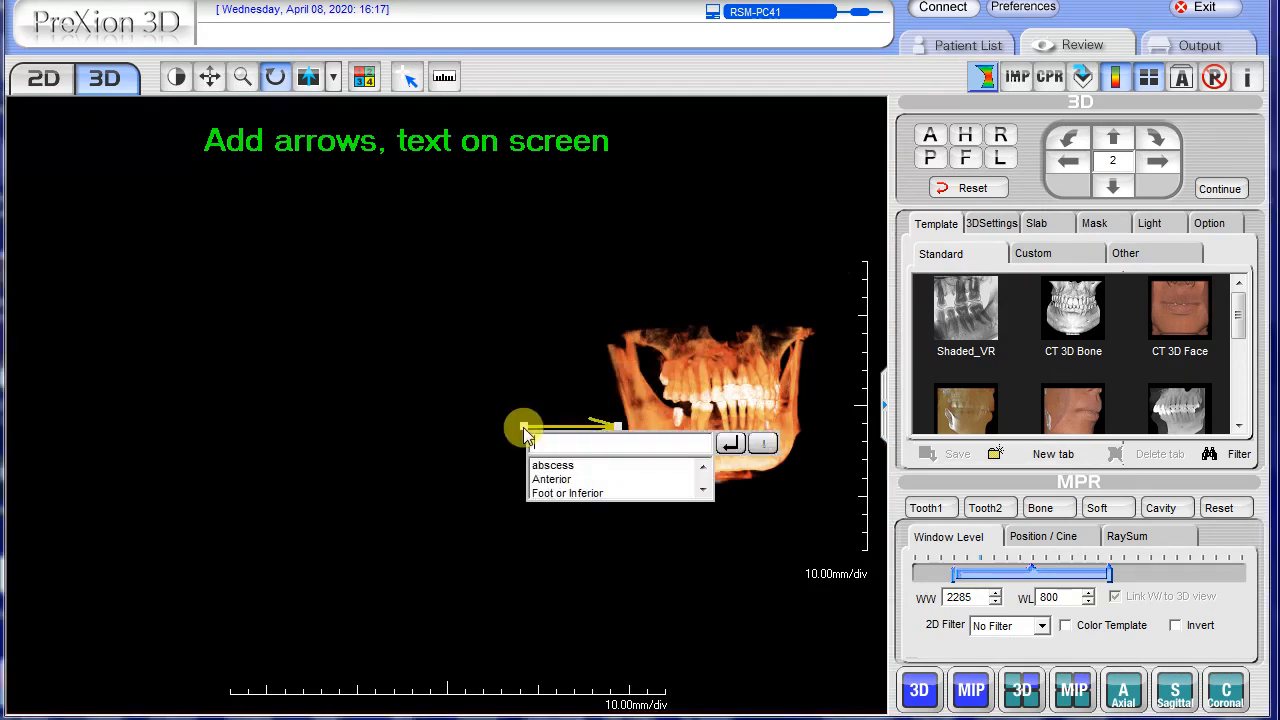
left_click(731, 443)
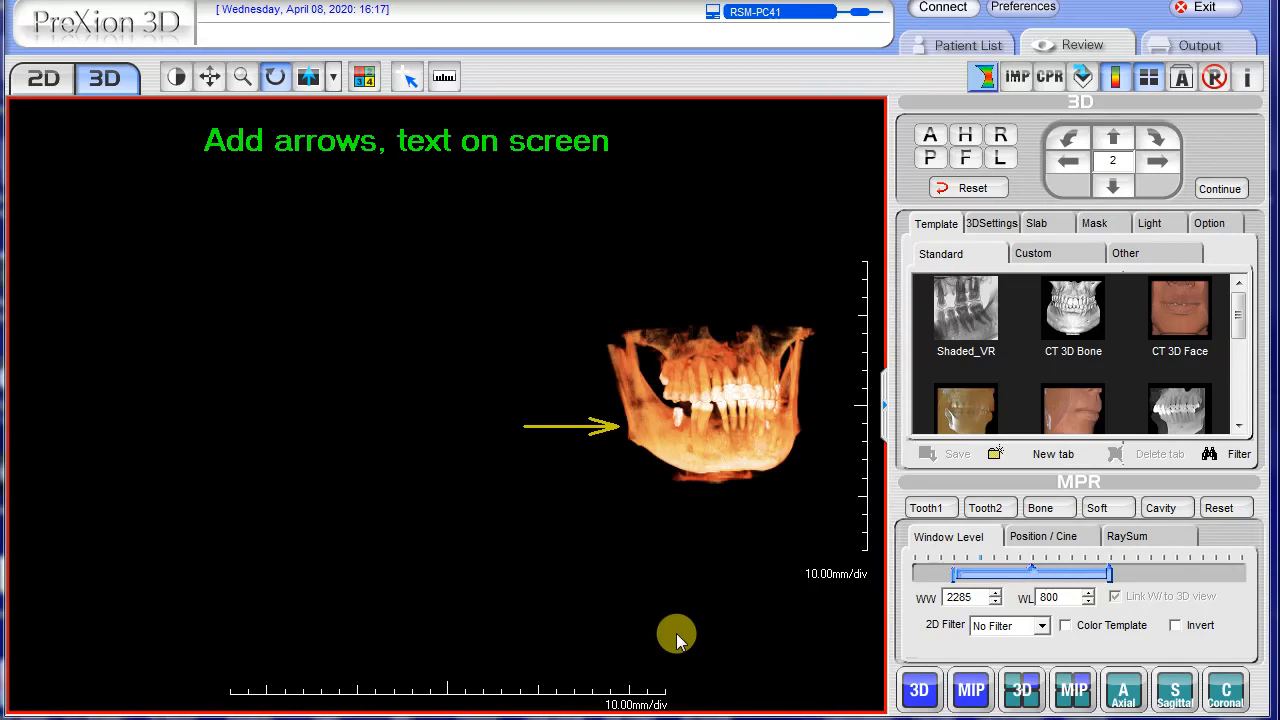
Move the arrow away from the jaw, then stretch its tip towards the jaw and raise its tail to angle it downward
mouse_move(595, 428)
left_mouse_down()
mouse_move(603, 451)
mouse_move(586, 372)
mouse_move(590, 415)
left_mouse_up()
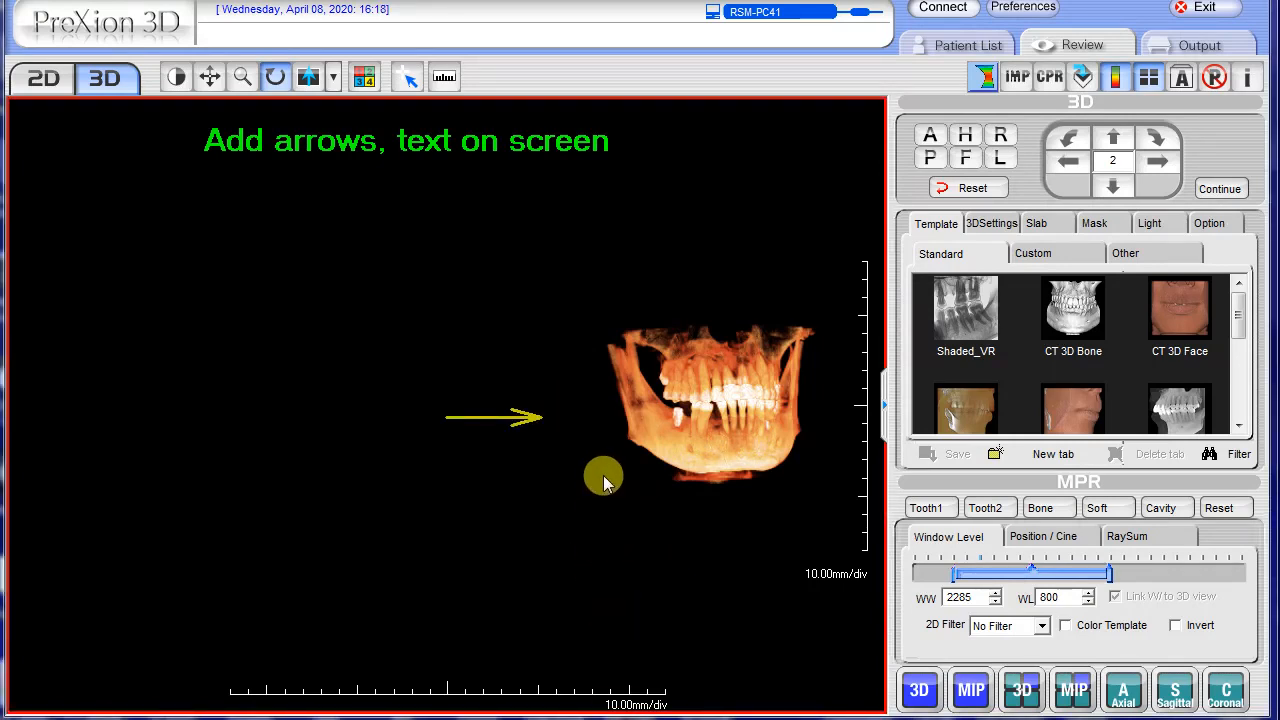
left_click(499, 416)
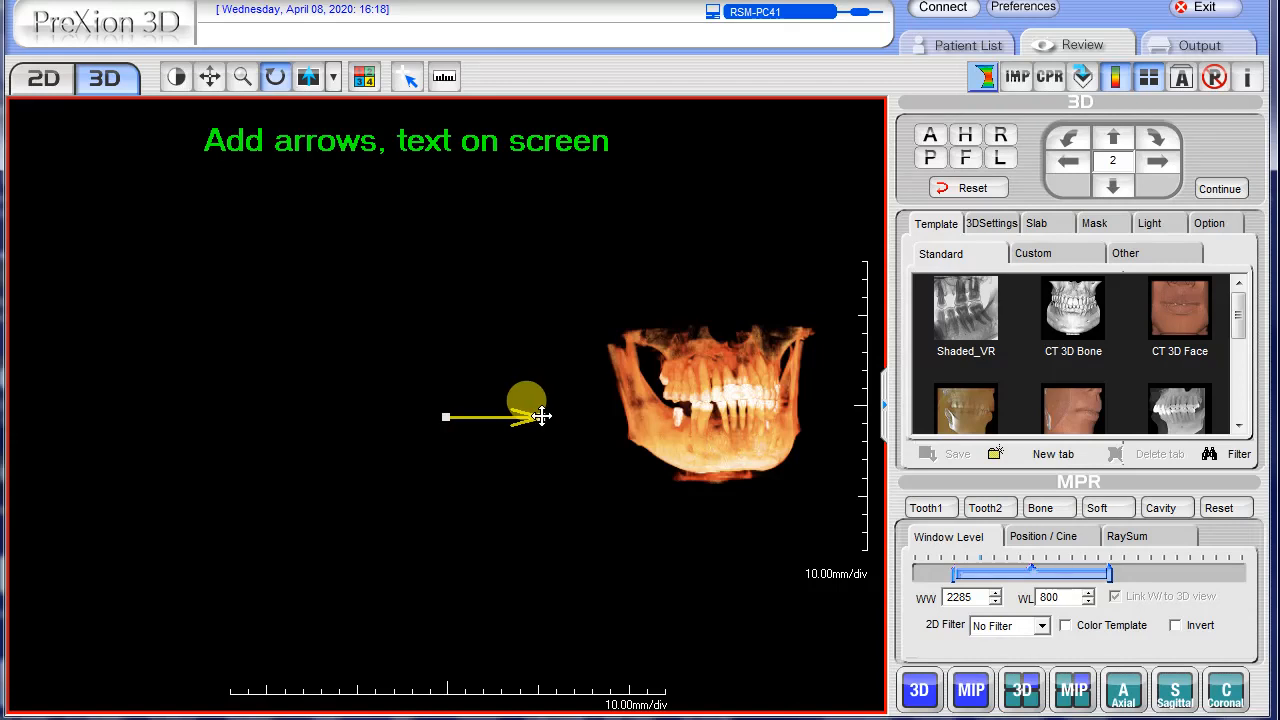
left_click_drag(541, 416, 598, 413)
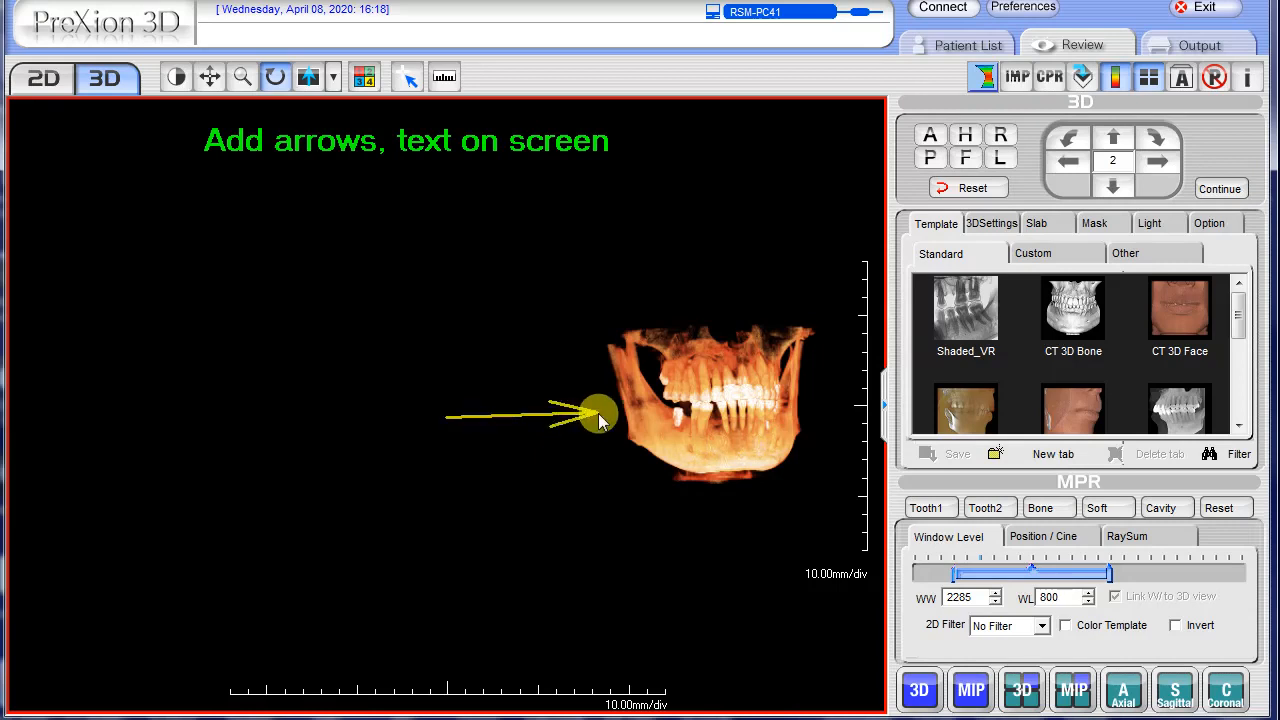
left_click(536, 413)
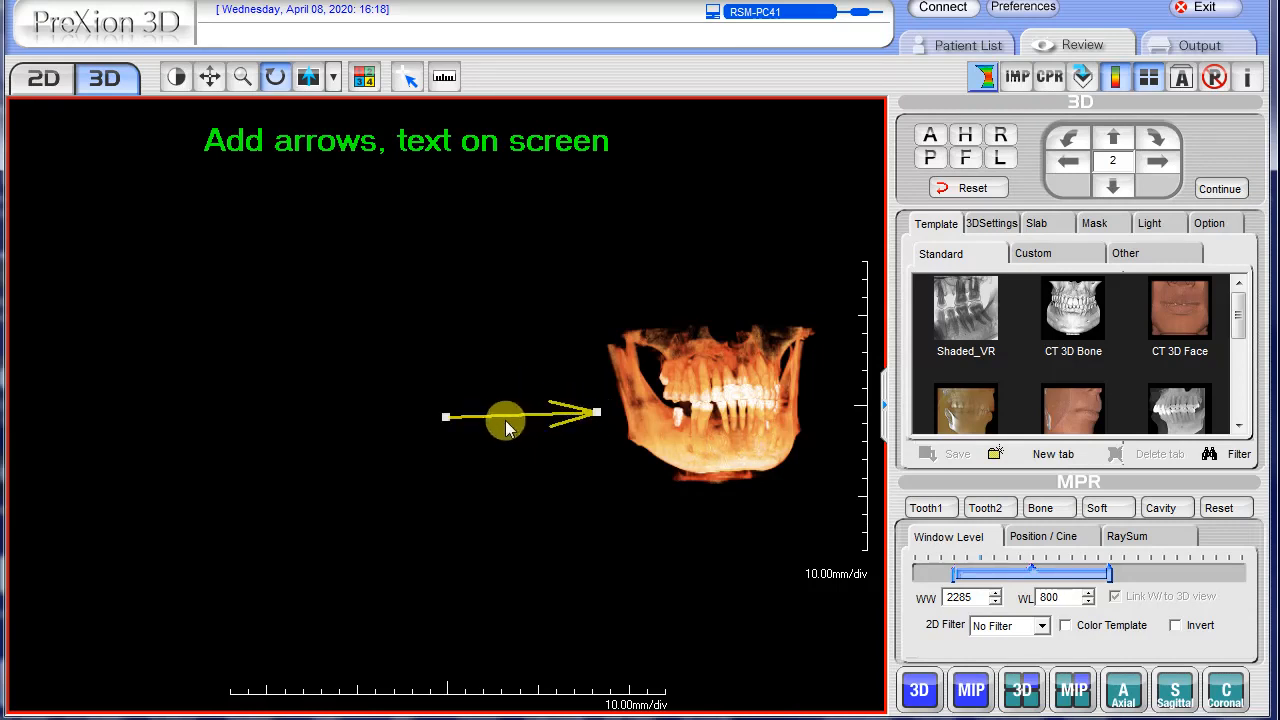
left_click_drag(446, 418, 459, 391)
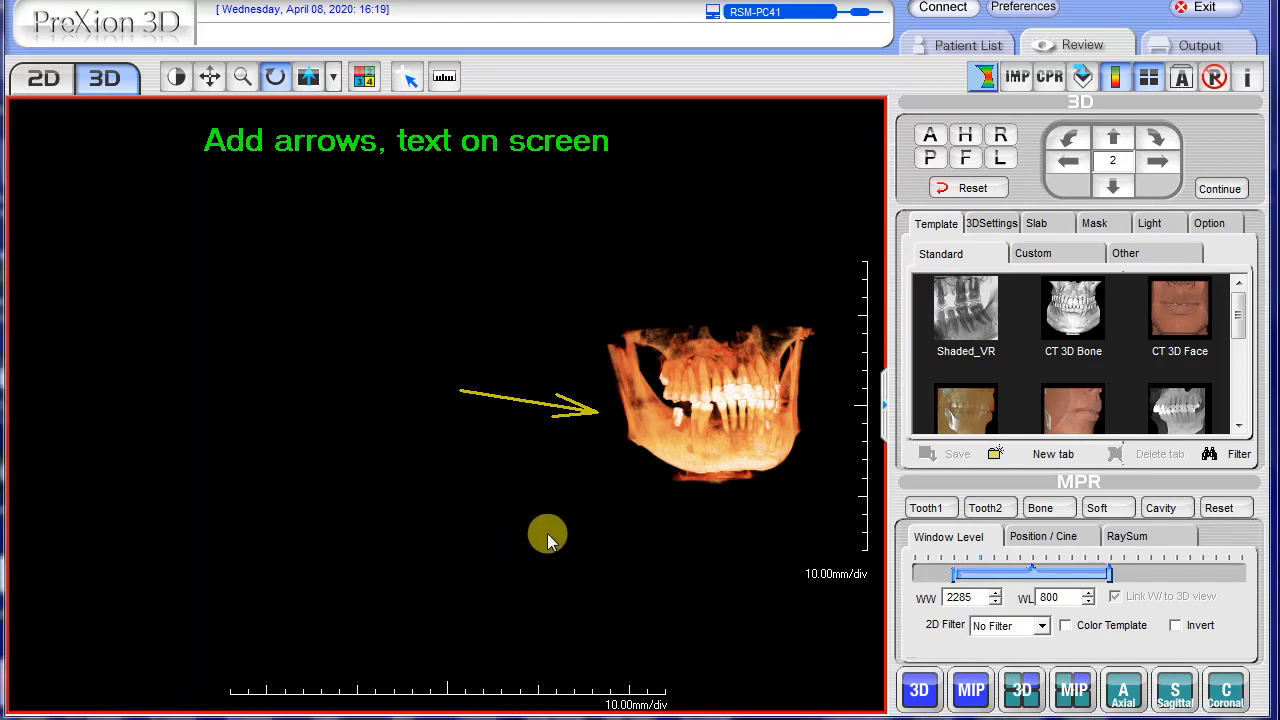
Change the arrow's color to the bright pink basic color and deselect the arrow
right_click(540, 409)
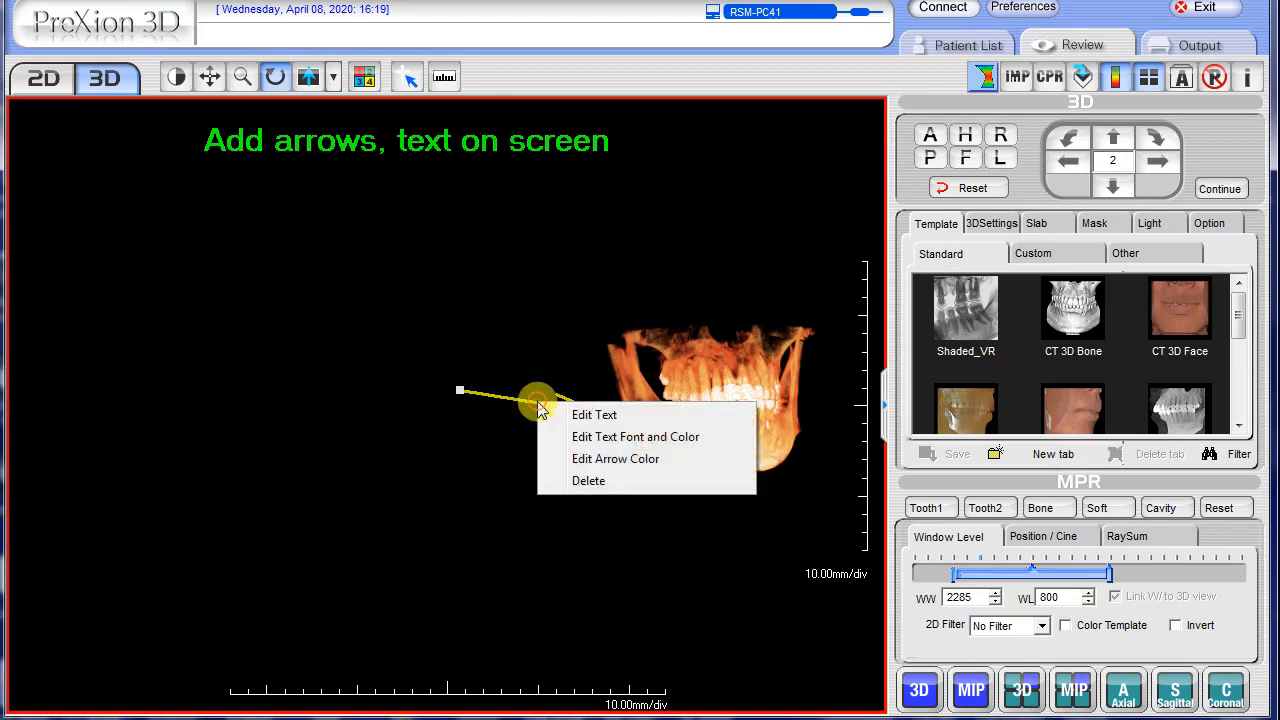
left_click(603, 462)
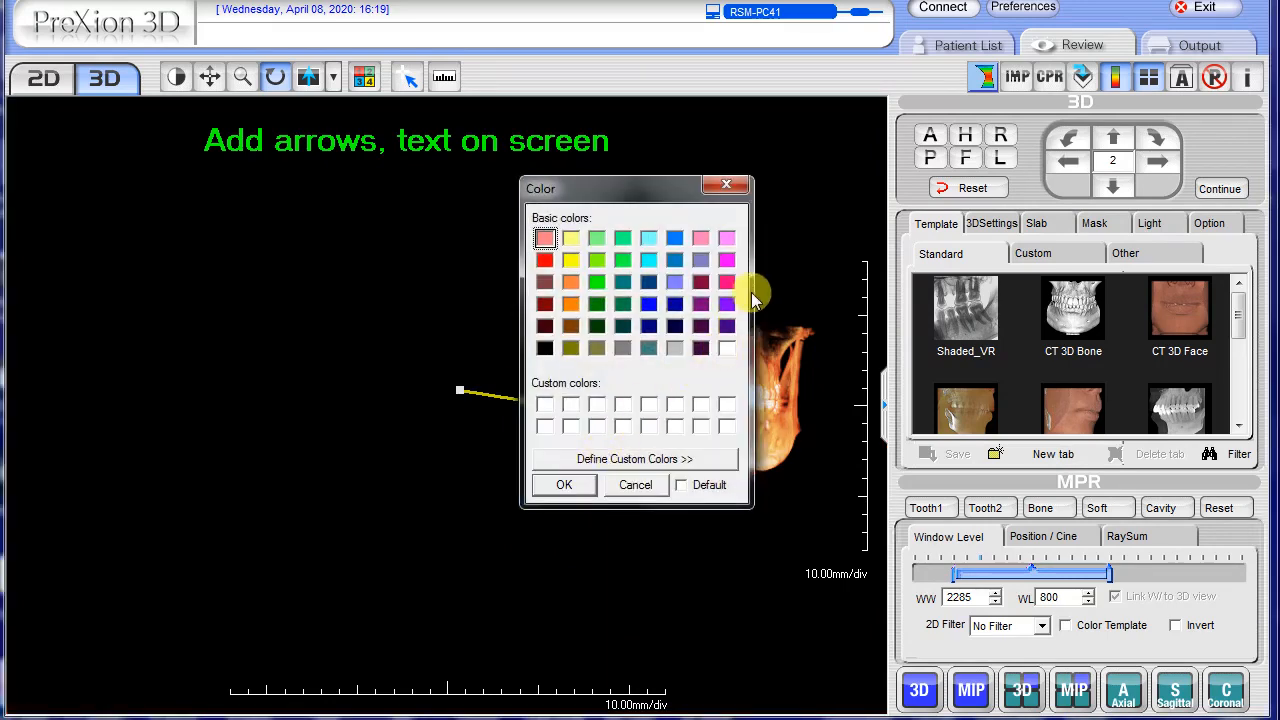
left_click(726, 282)
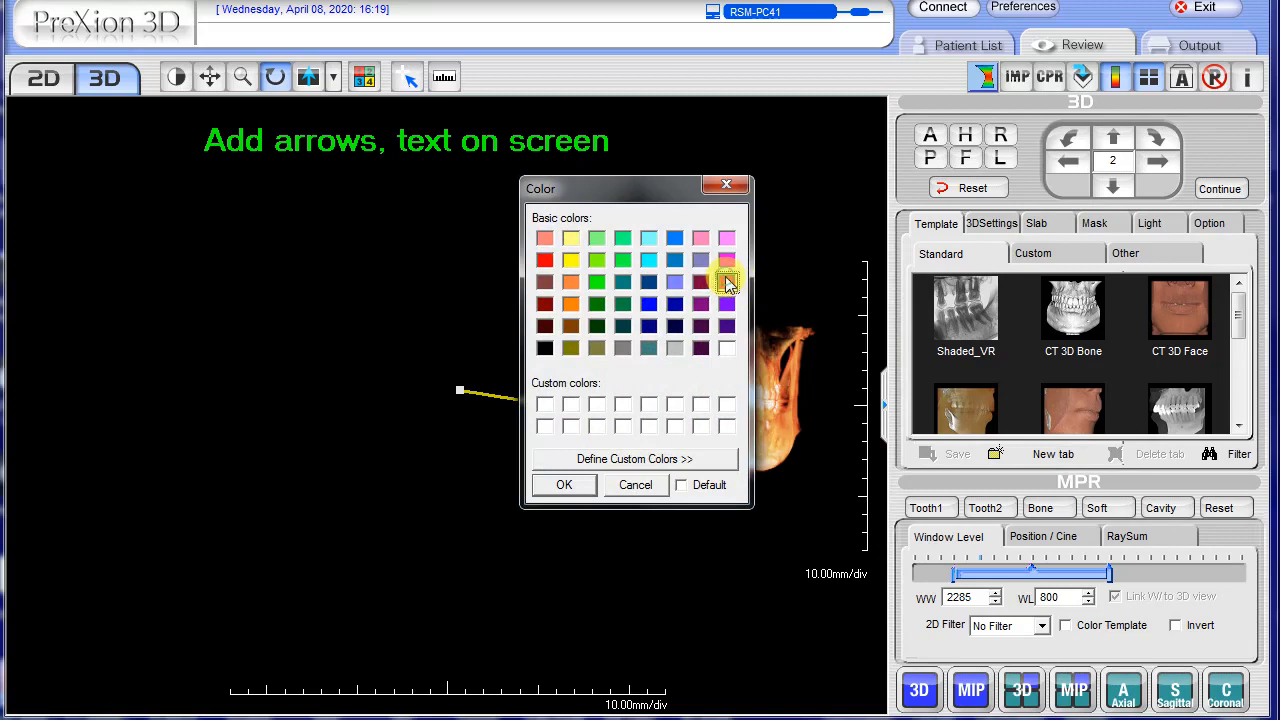
left_click(563, 486)
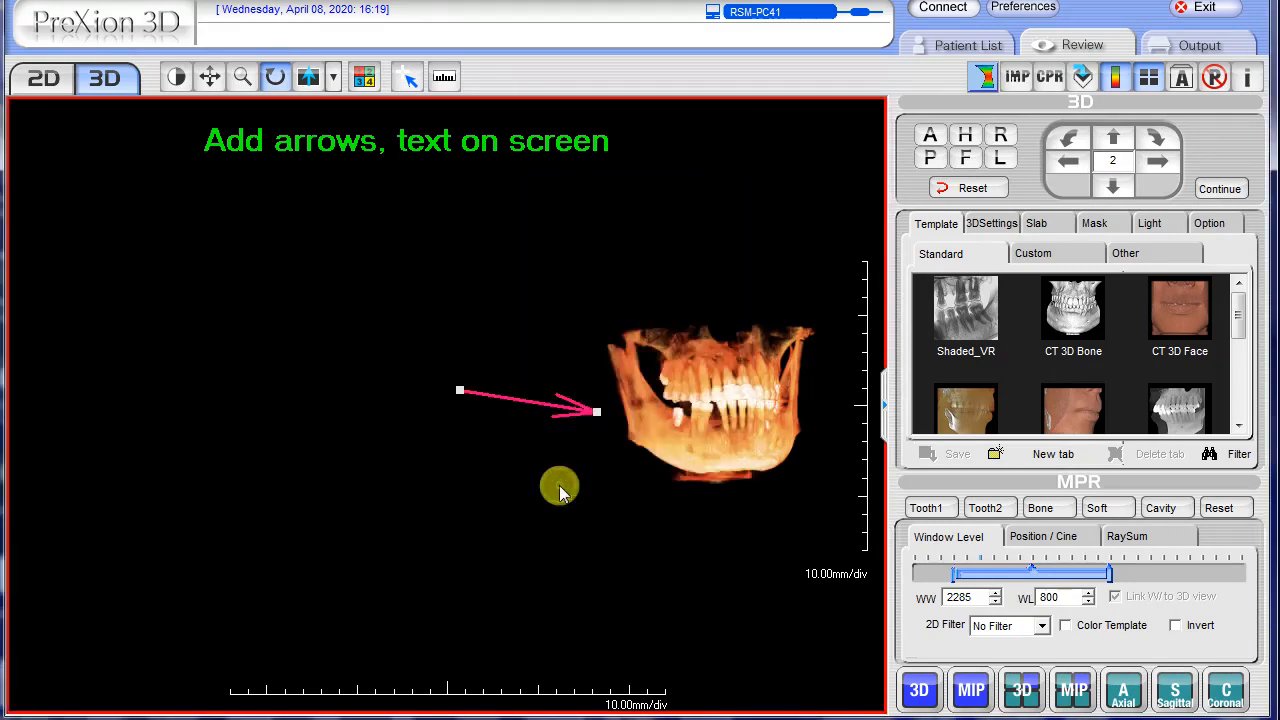
left_click(559, 487)
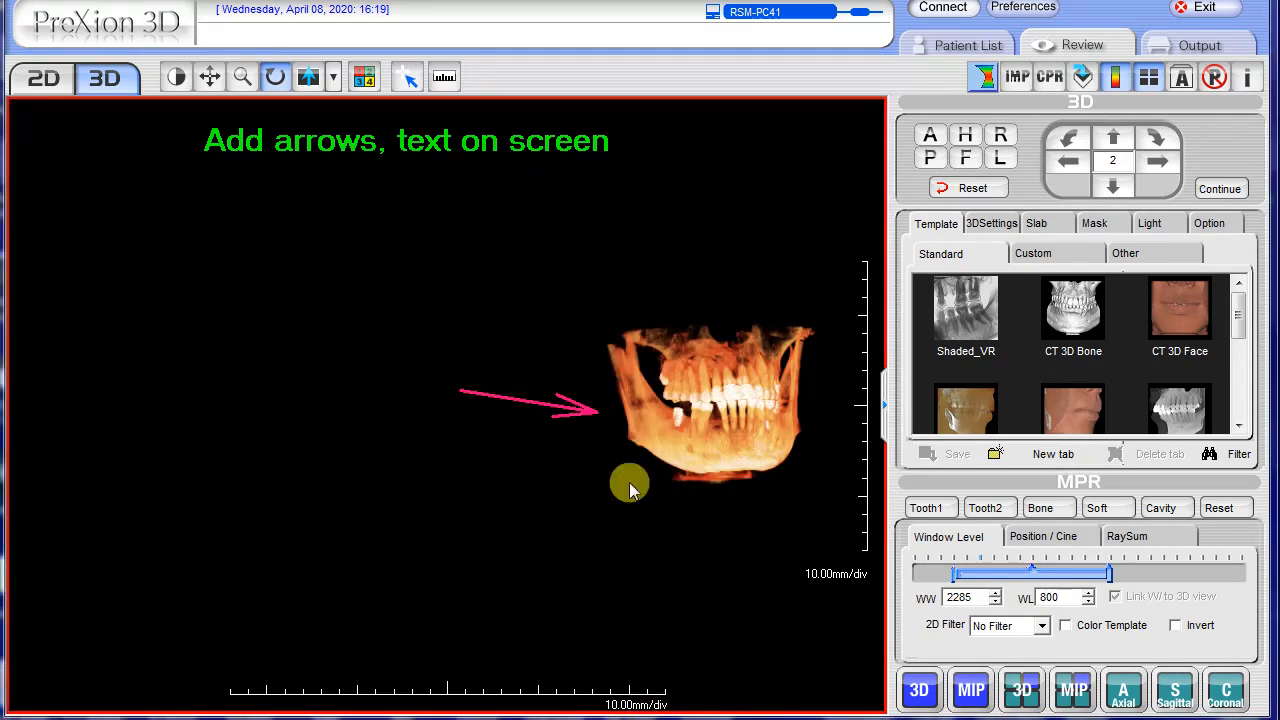
Delete the pink arrow from the 3D view
right_click(560, 409)
left_click(523, 455)
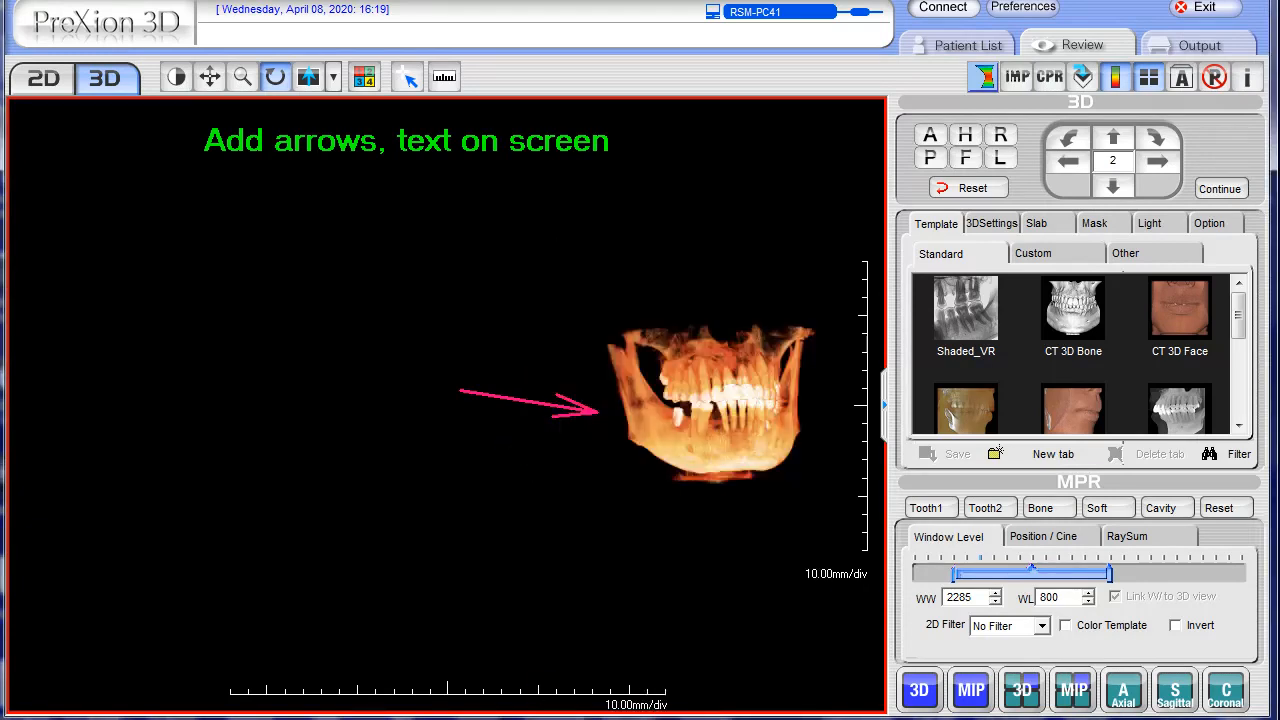
right_click(584, 413)
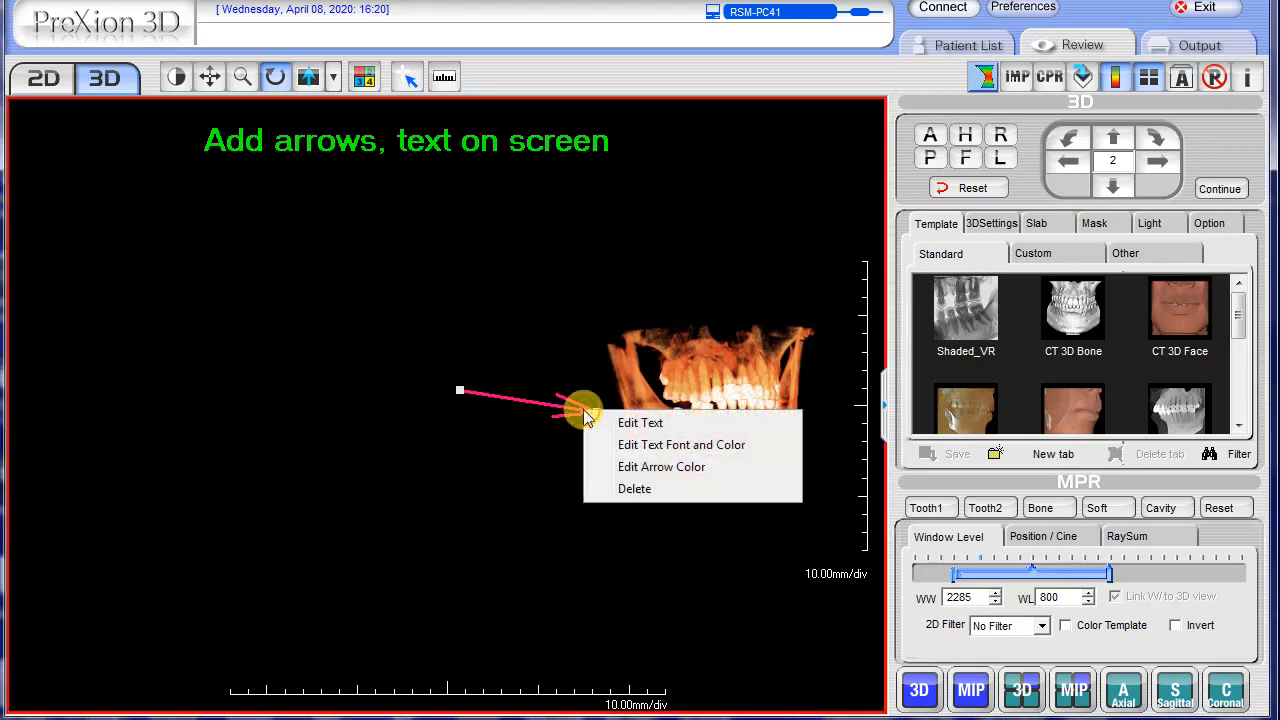
left_click(634, 492)
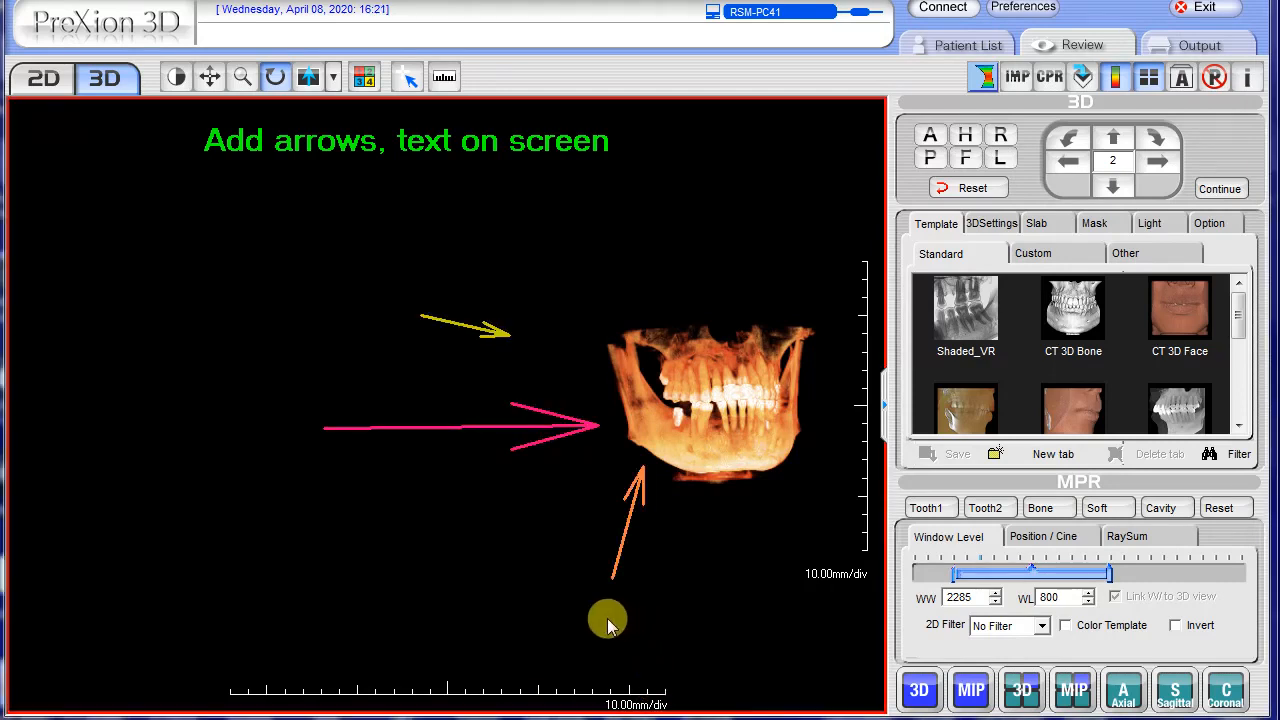
Draw another arrow rising diagonally towards the lower rear edge of the jaw
right_click(473, 500)
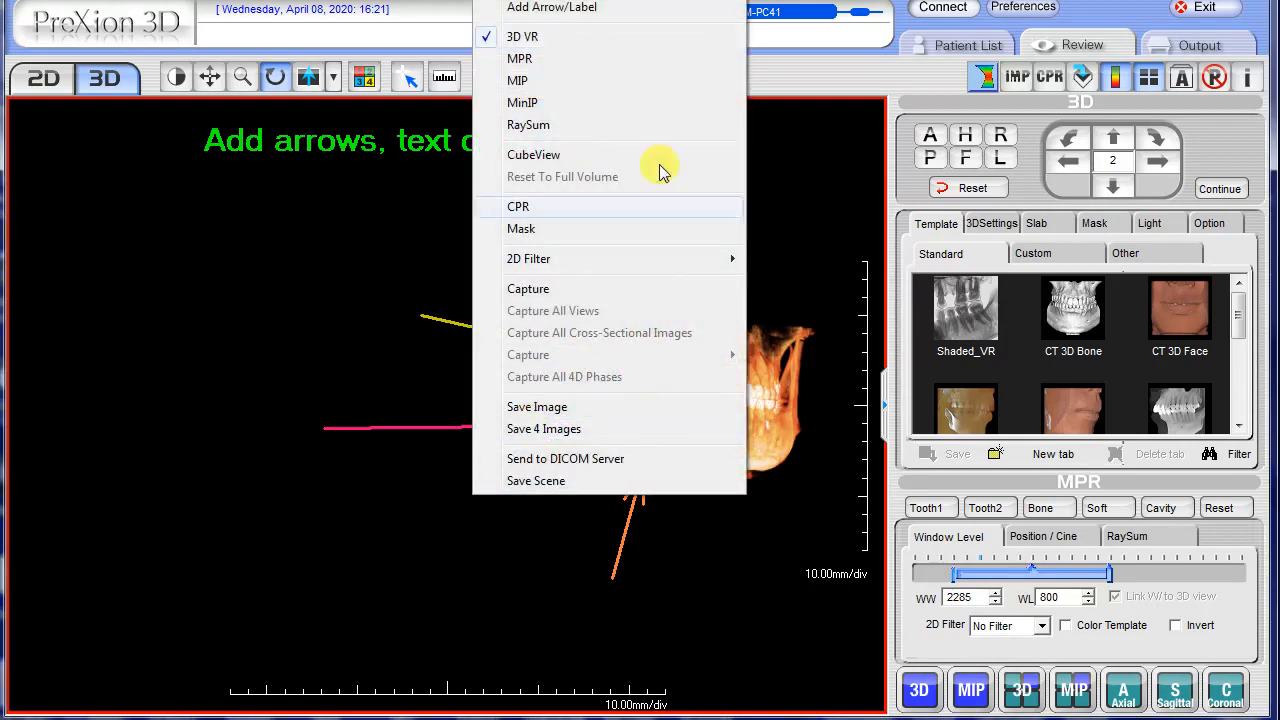
left_click(549, 8)
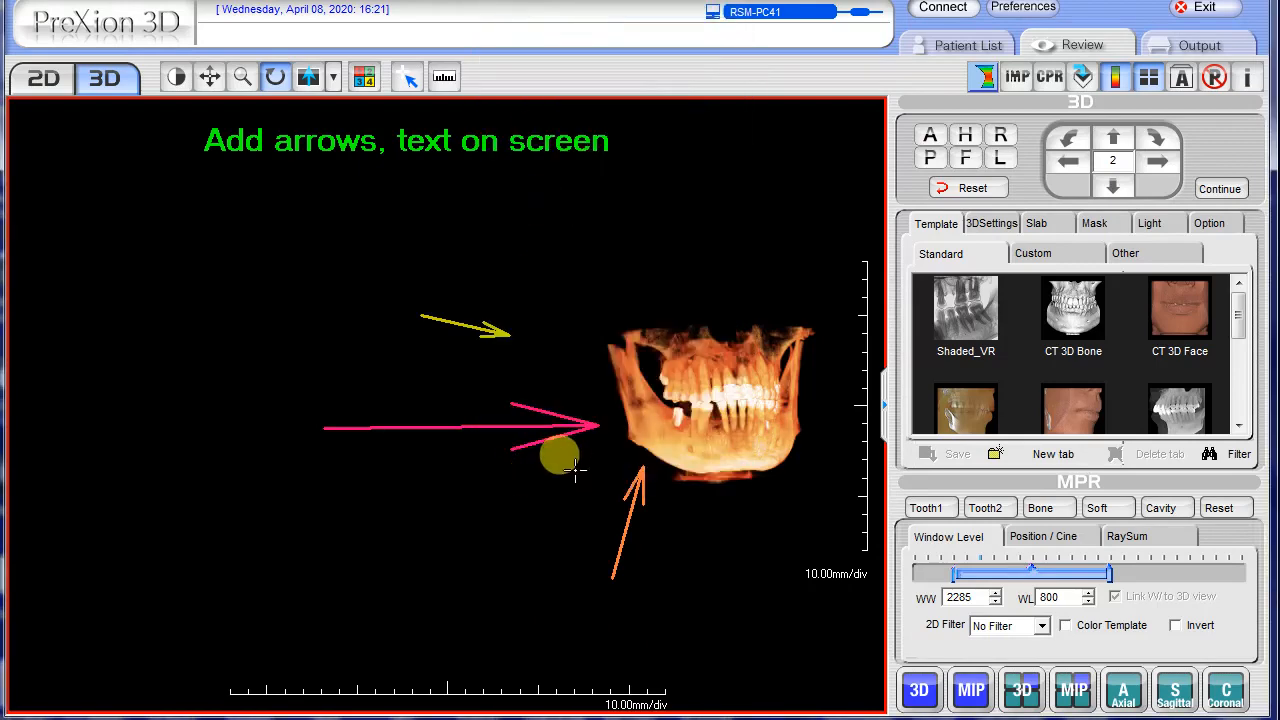
left_click_drag(575, 470, 484, 523)
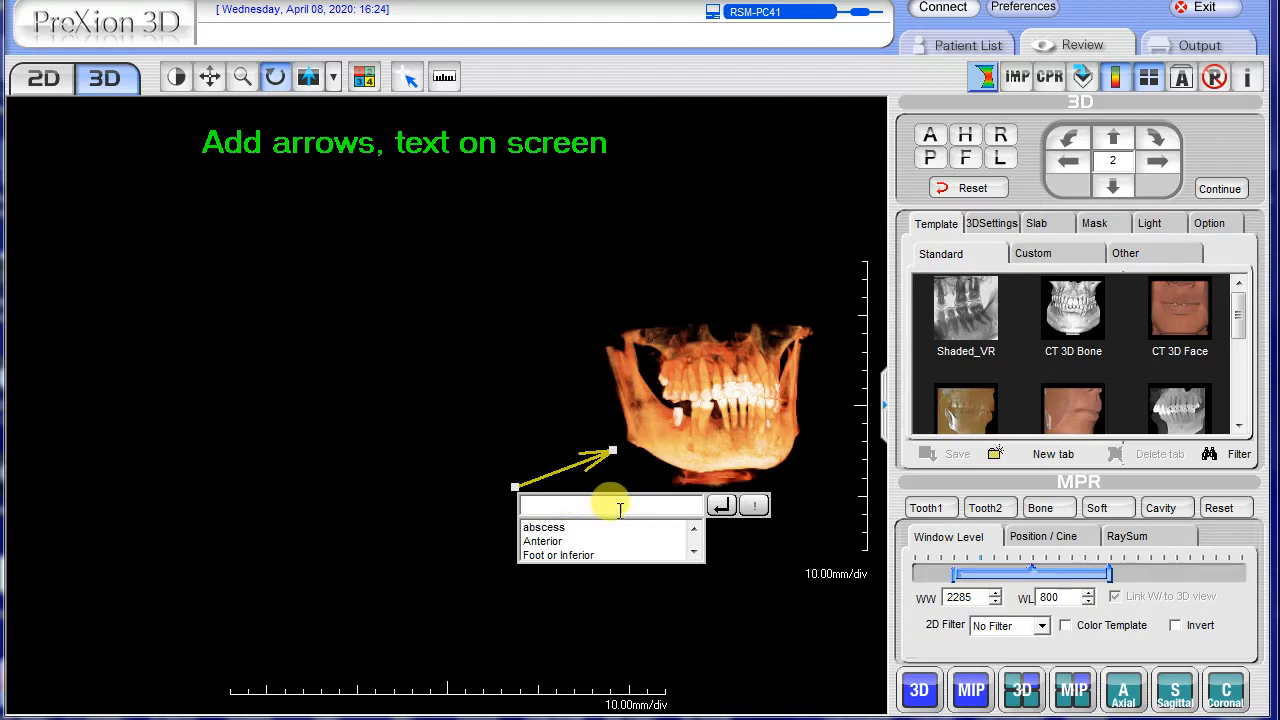
Label the new arrow with the preset text "3D" from the saved label list
type("tes")
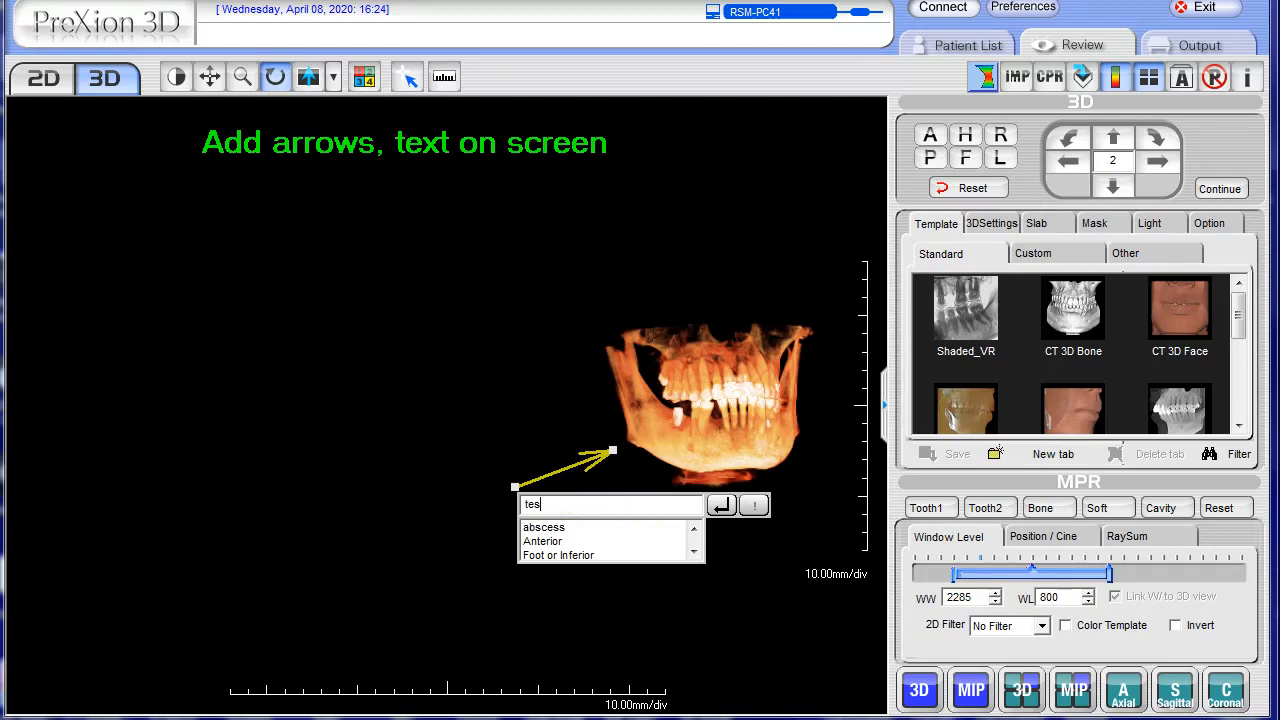
left_click(694, 553)
left_click(694, 553)
left_click(694, 553)
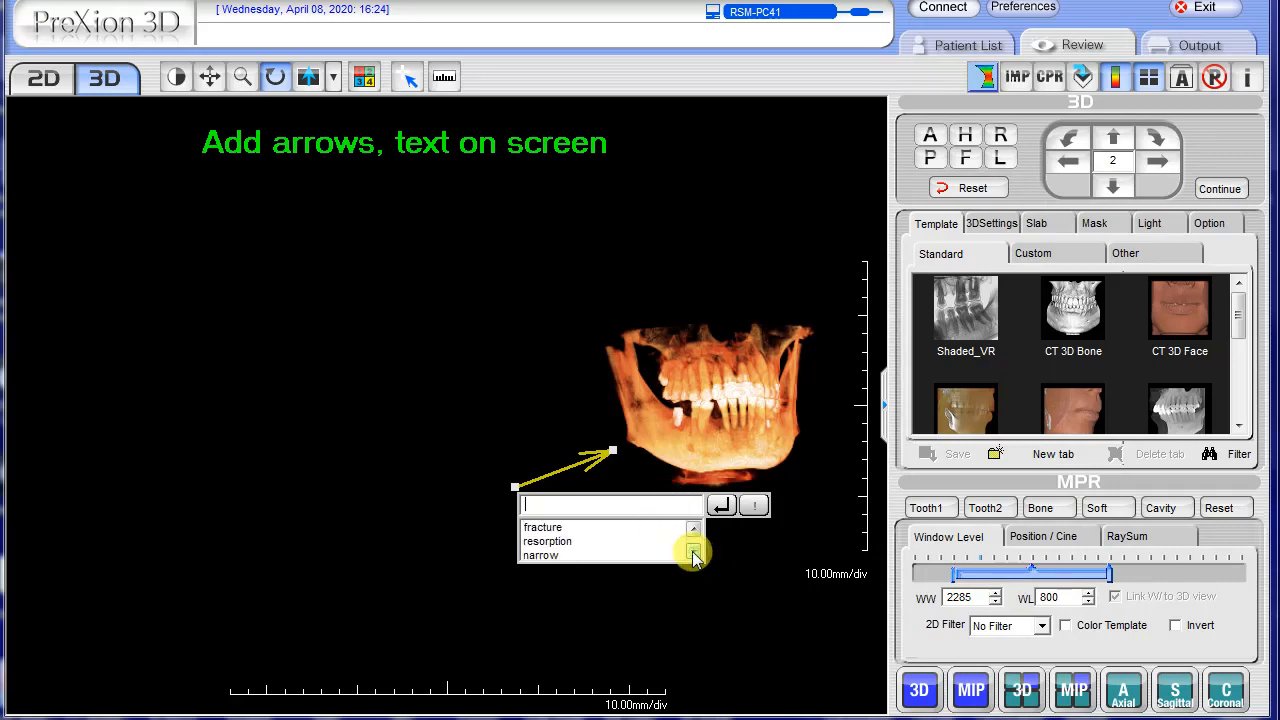
left_click(694, 553)
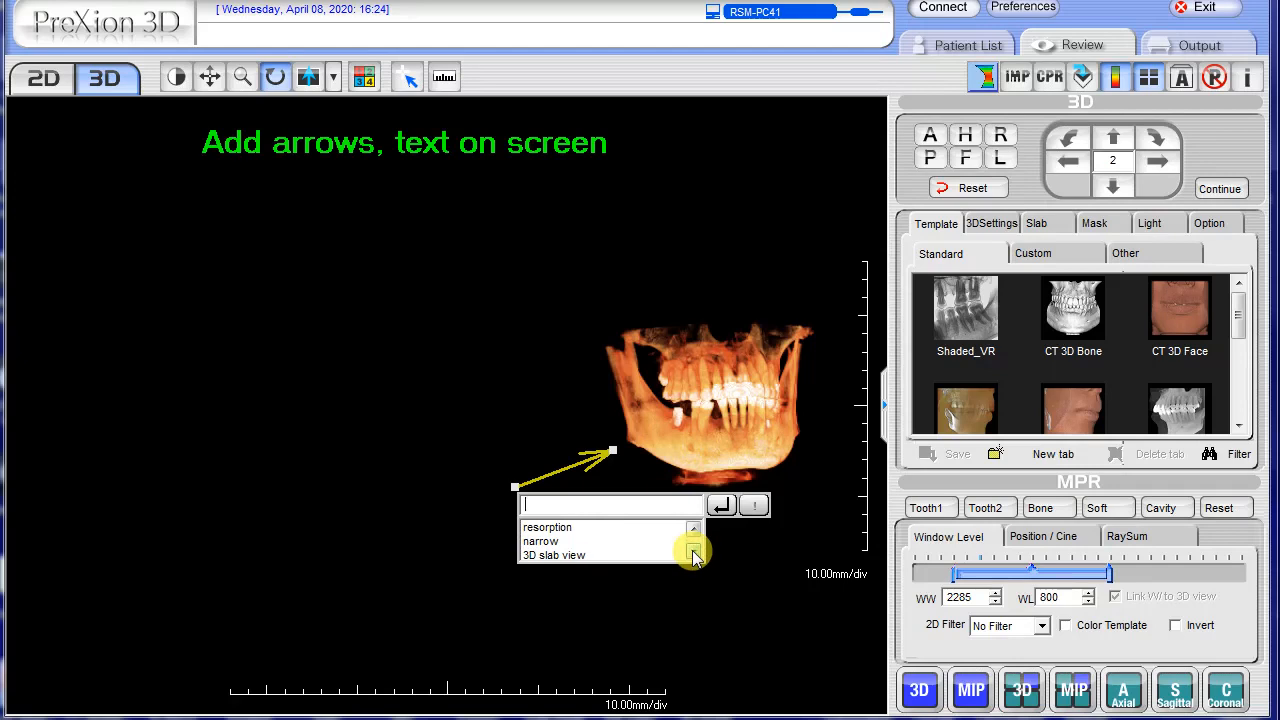
left_click(694, 553)
left_click(694, 553)
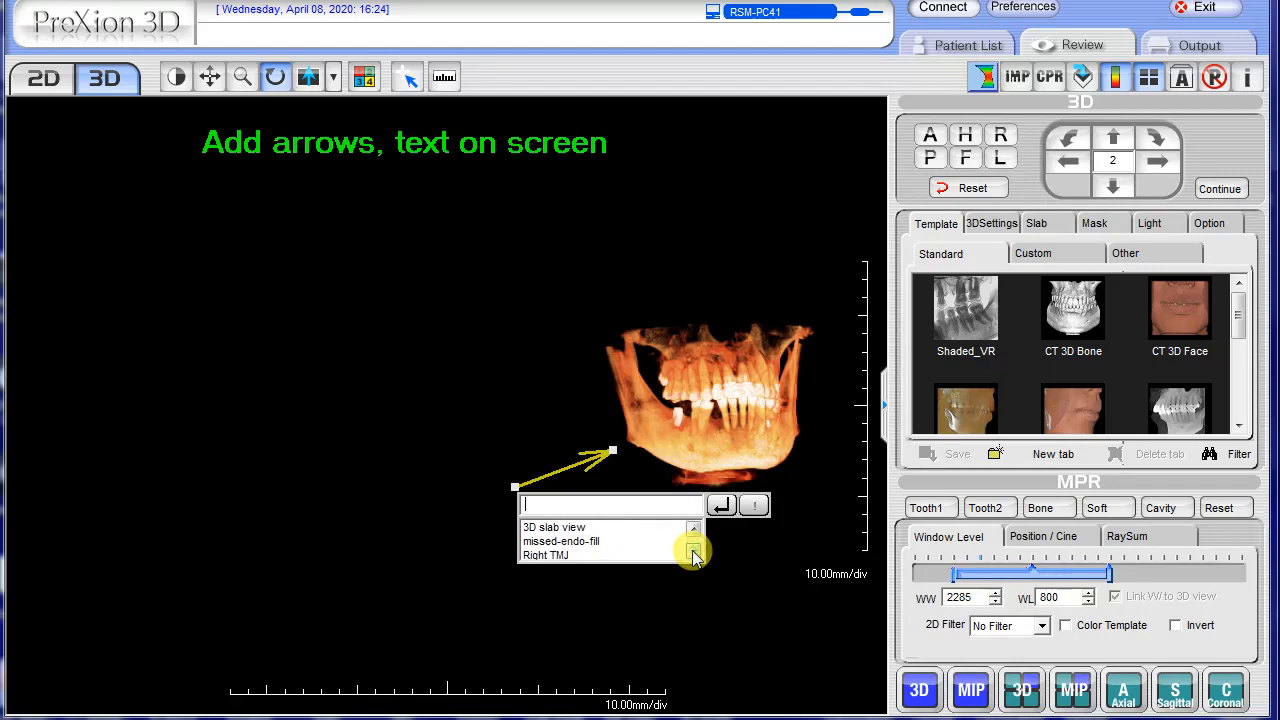
left_click(694, 553)
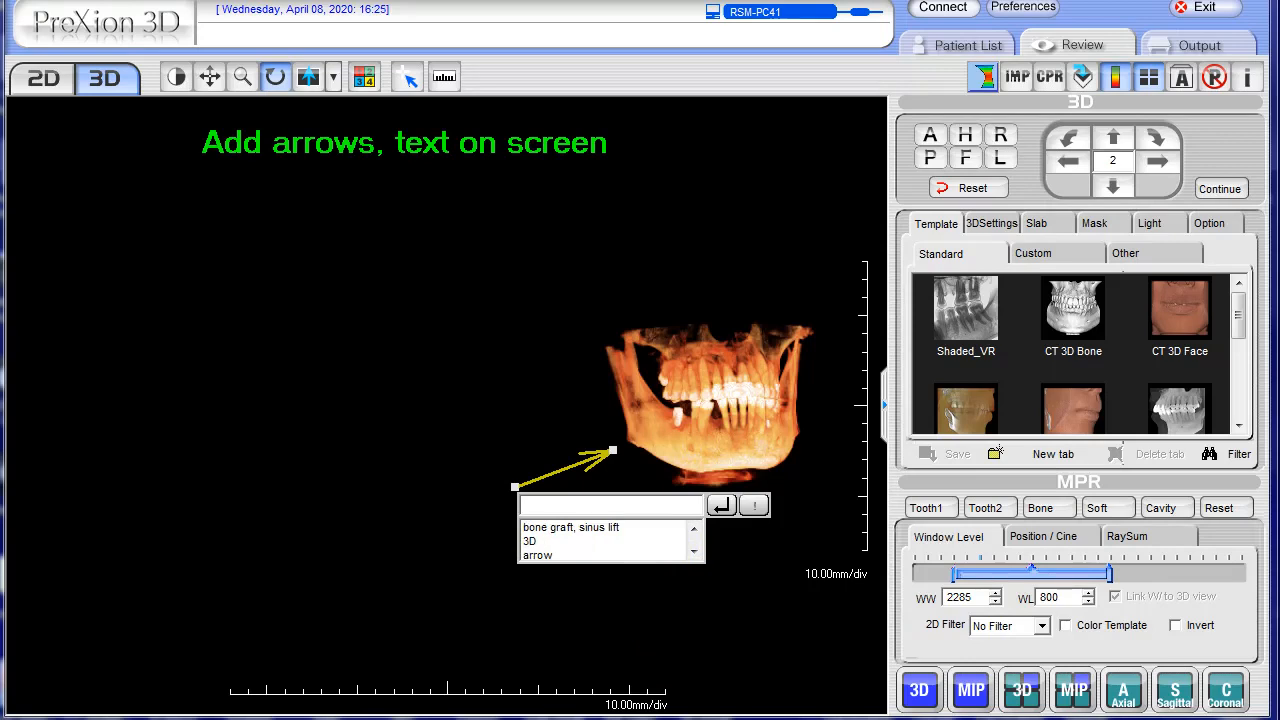
left_click(531, 542)
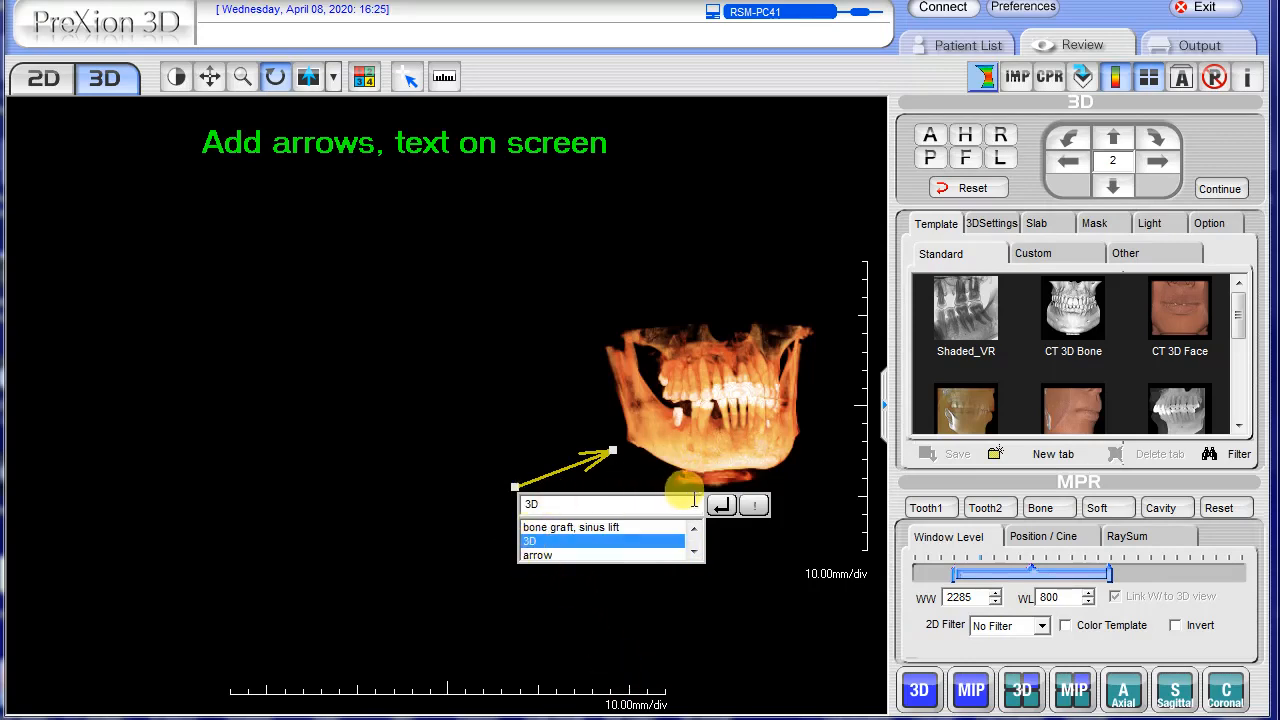
left_click(726, 506)
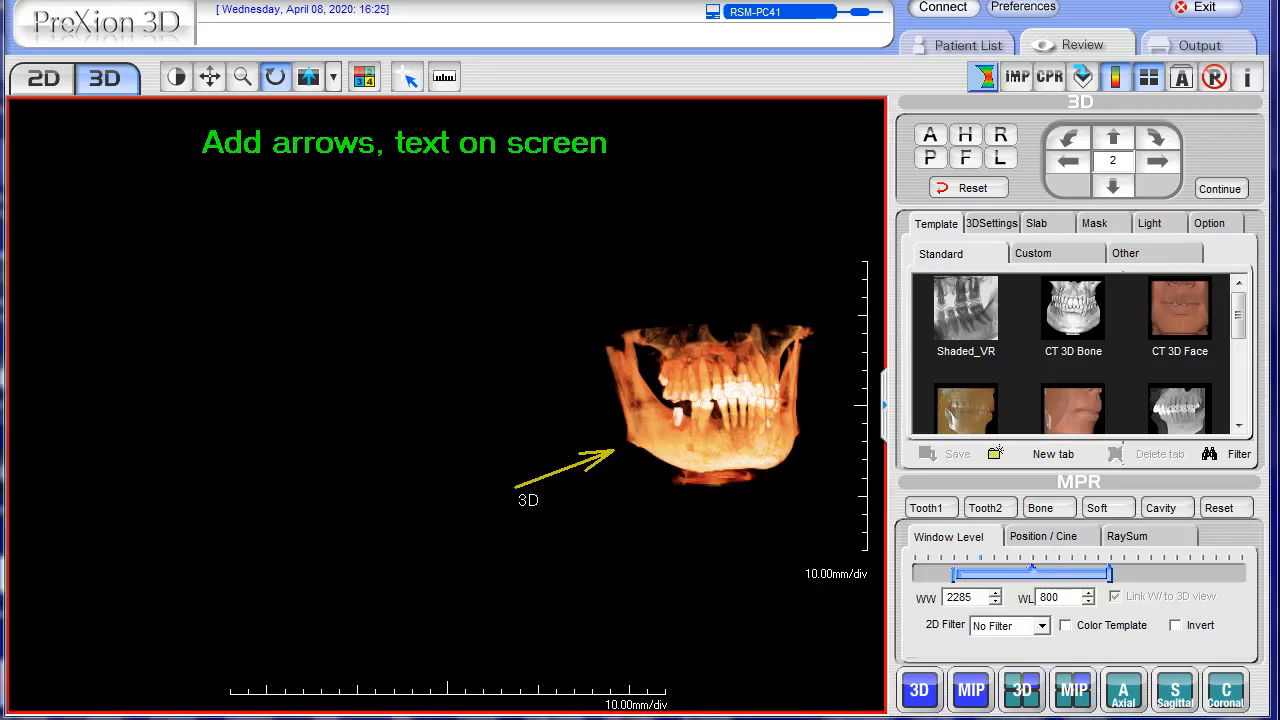
Delete the arrow labelled "3D" together with its text
right_click(533, 478)
left_click(533, 480)
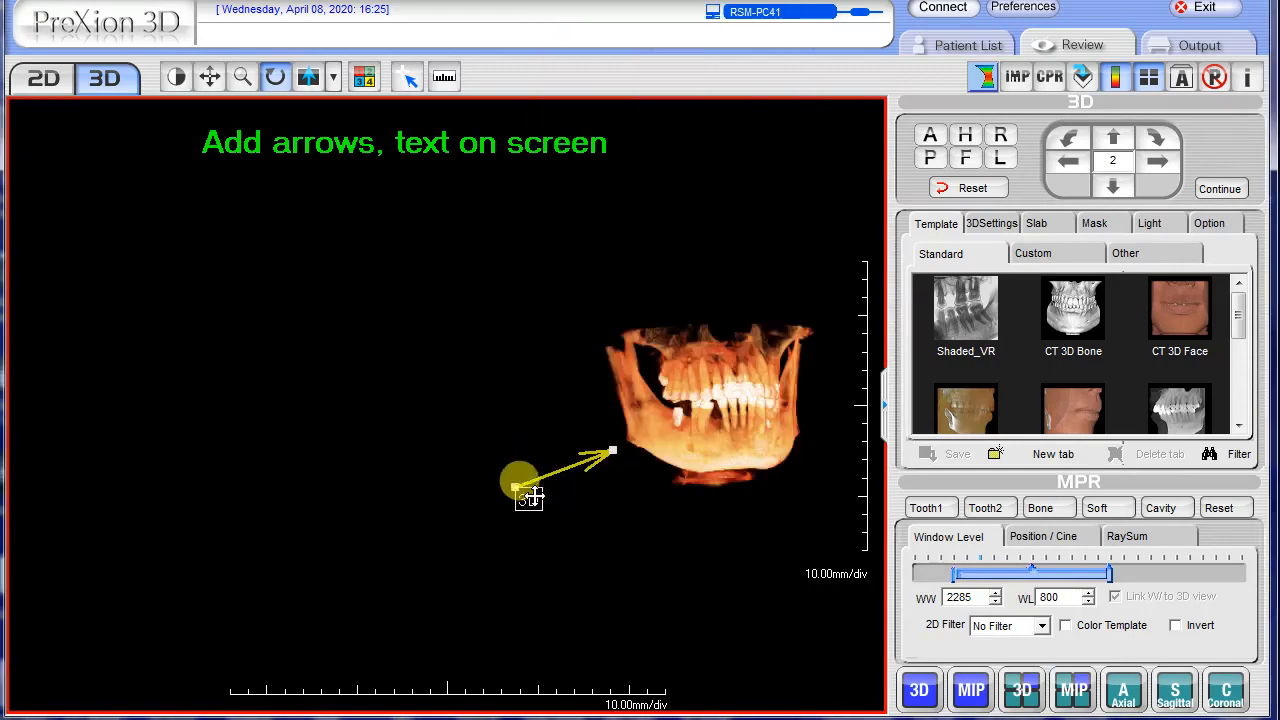
right_click(532, 492)
left_click(581, 577)
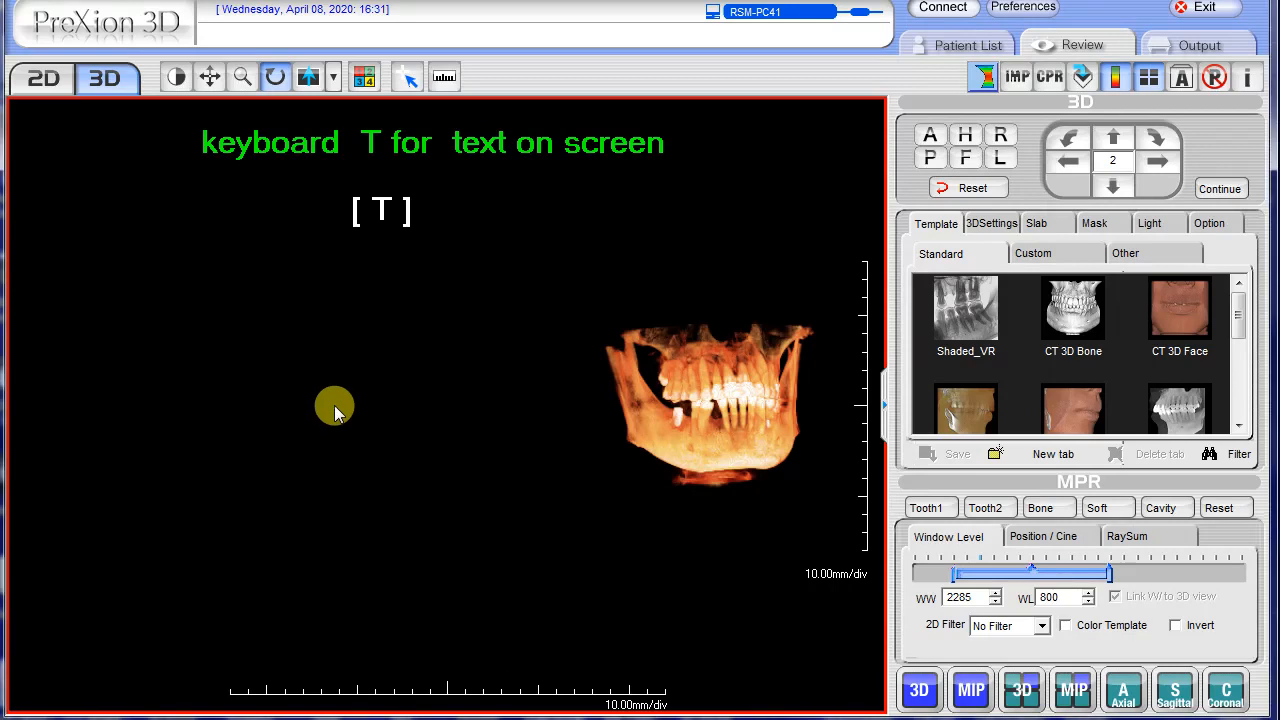
Place a standalone "3D" text label in the empty area beside the jaw and shift it closer to the model
left_click(330, 412)
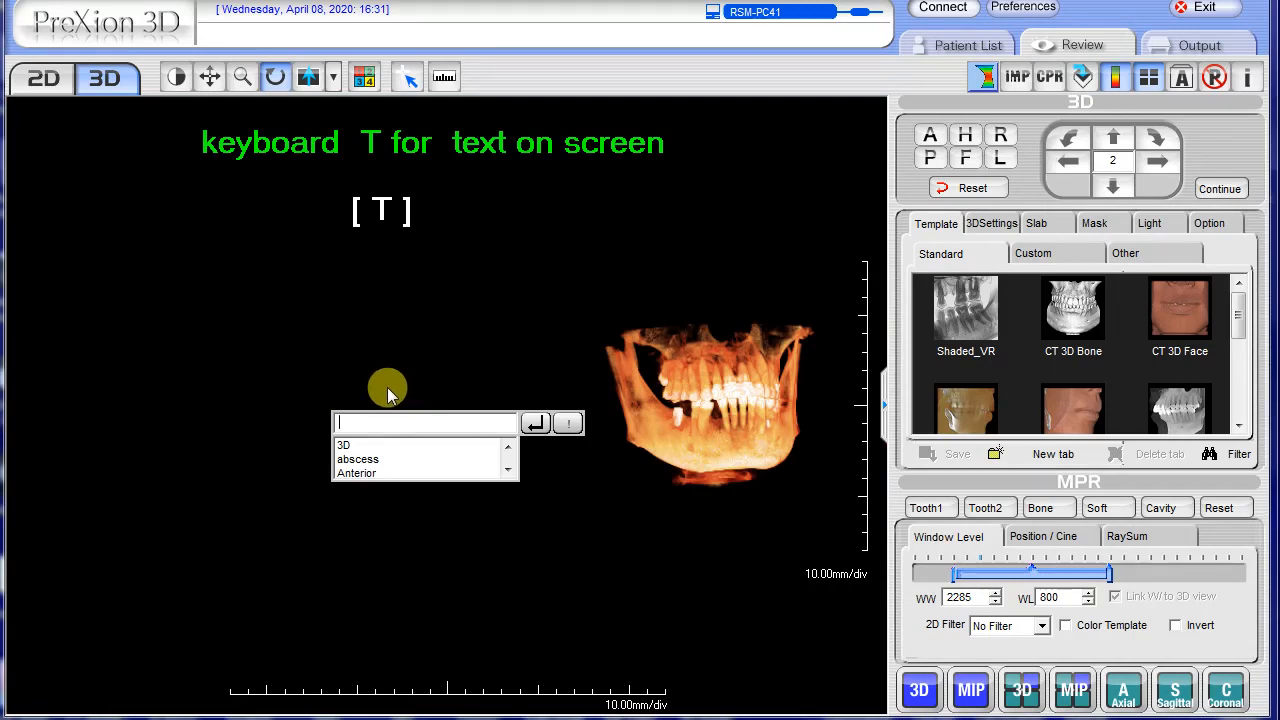
type("3D")
left_click(535, 423)
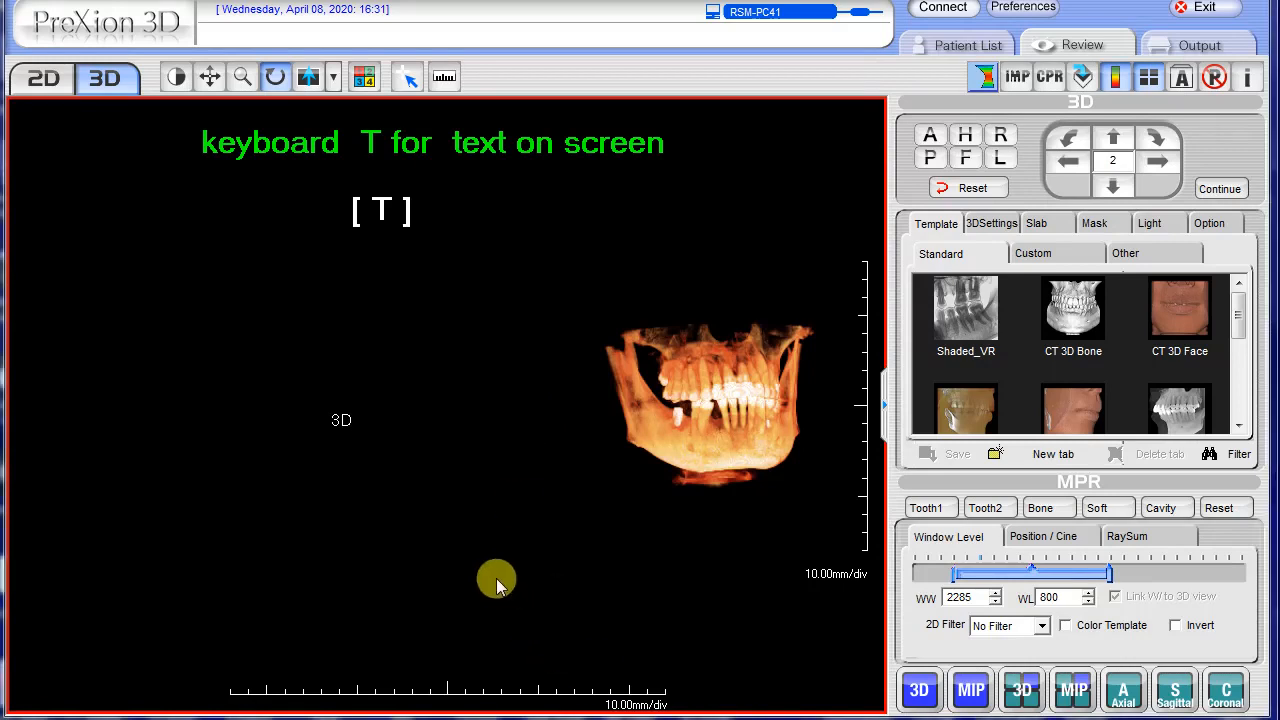
left_click_drag(343, 420, 371, 425)
Format the standalone "3D" text label as bold, size 18, in red
right_click(436, 418)
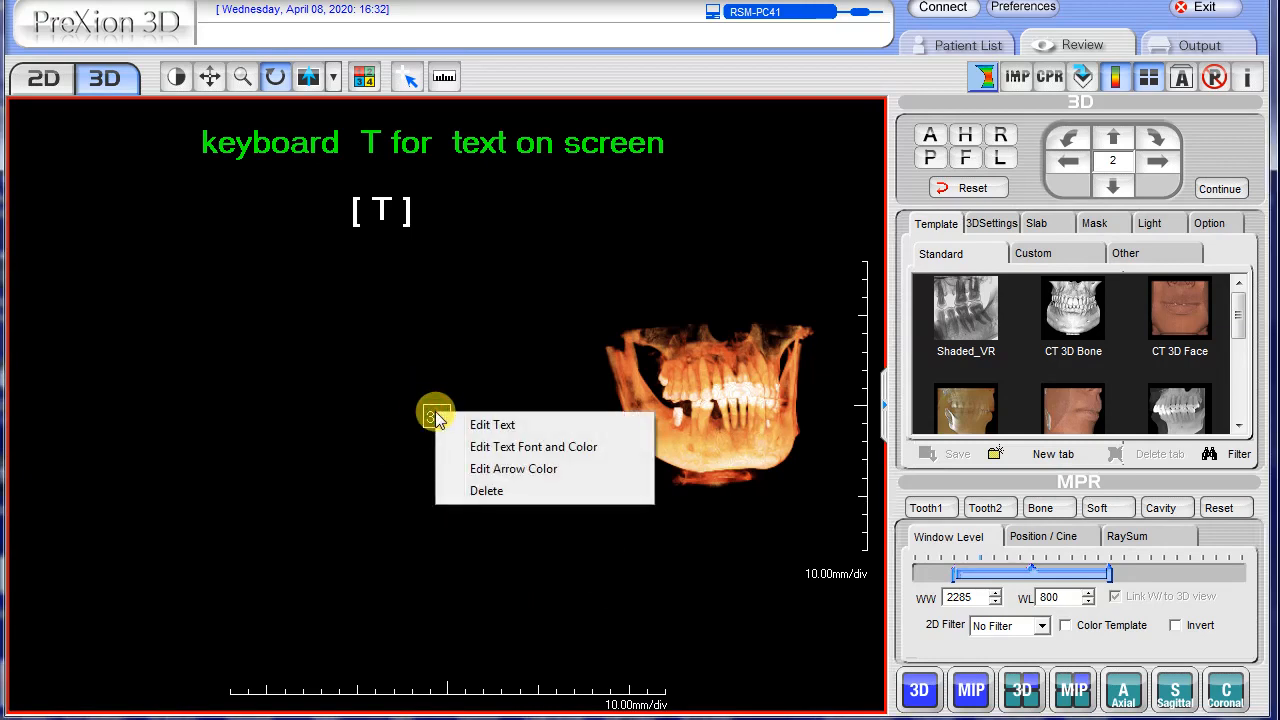
left_click(508, 447)
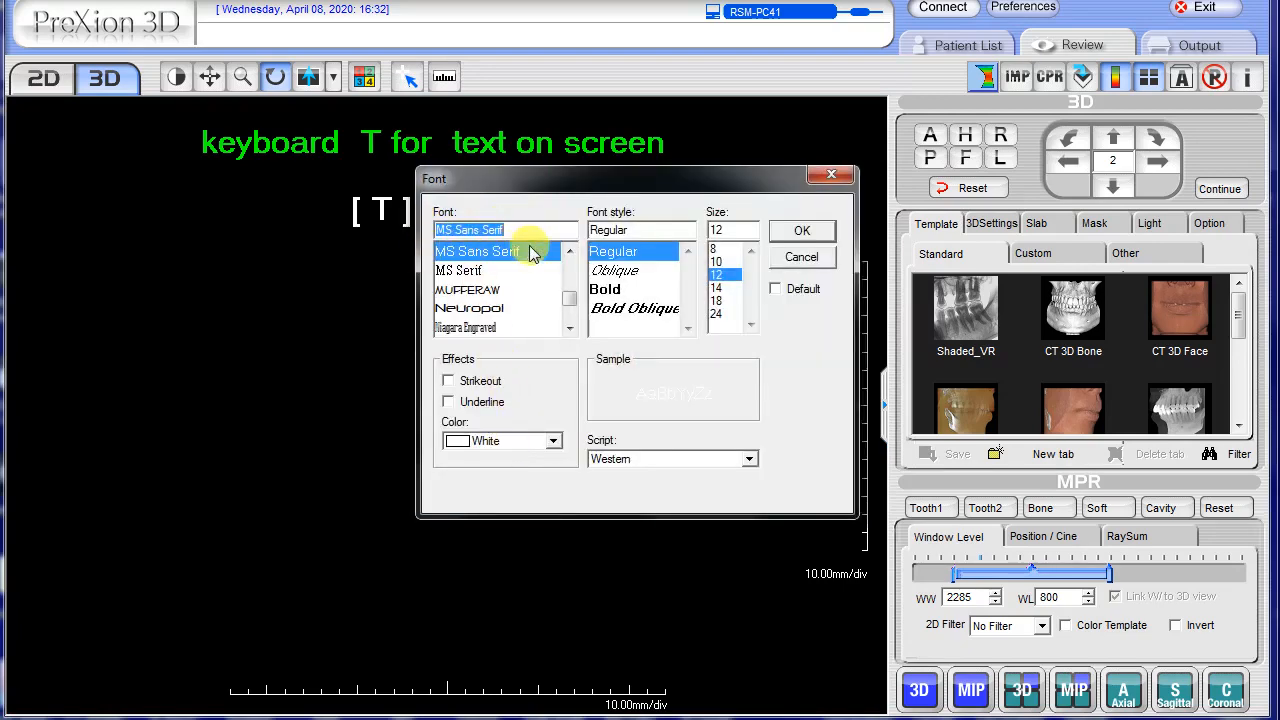
left_click(606, 288)
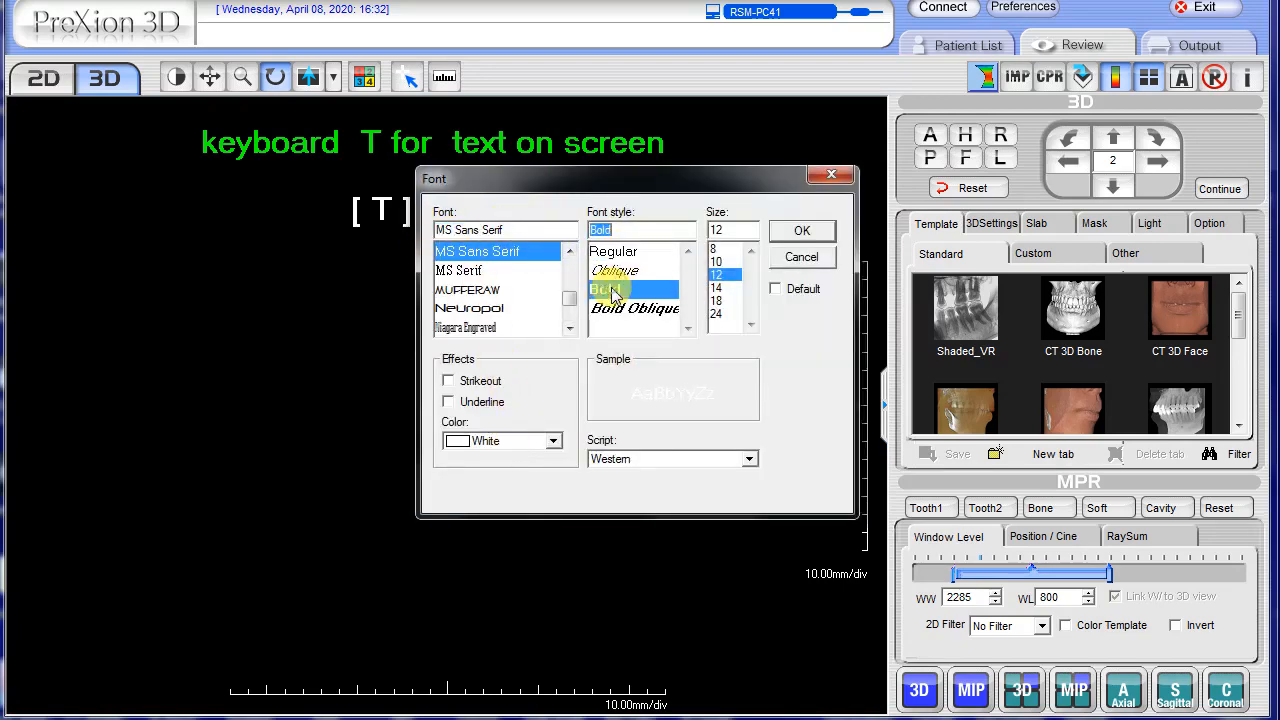
left_click(716, 300)
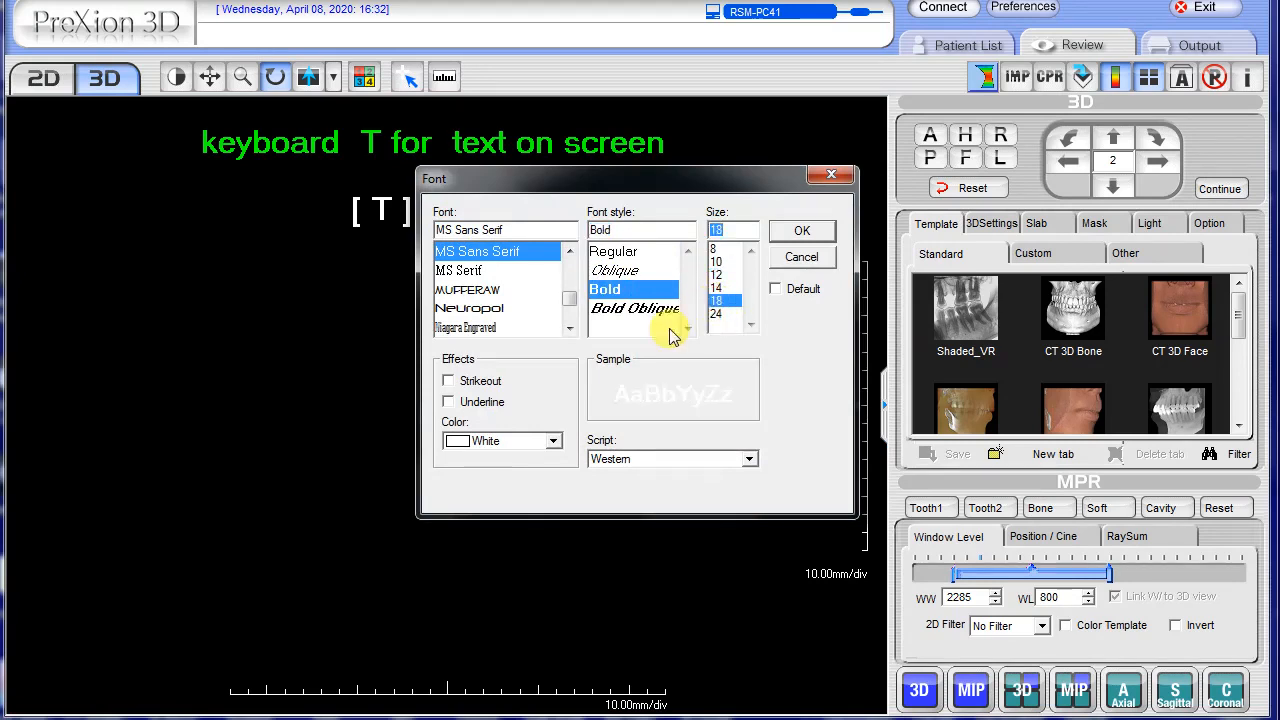
left_click(553, 441)
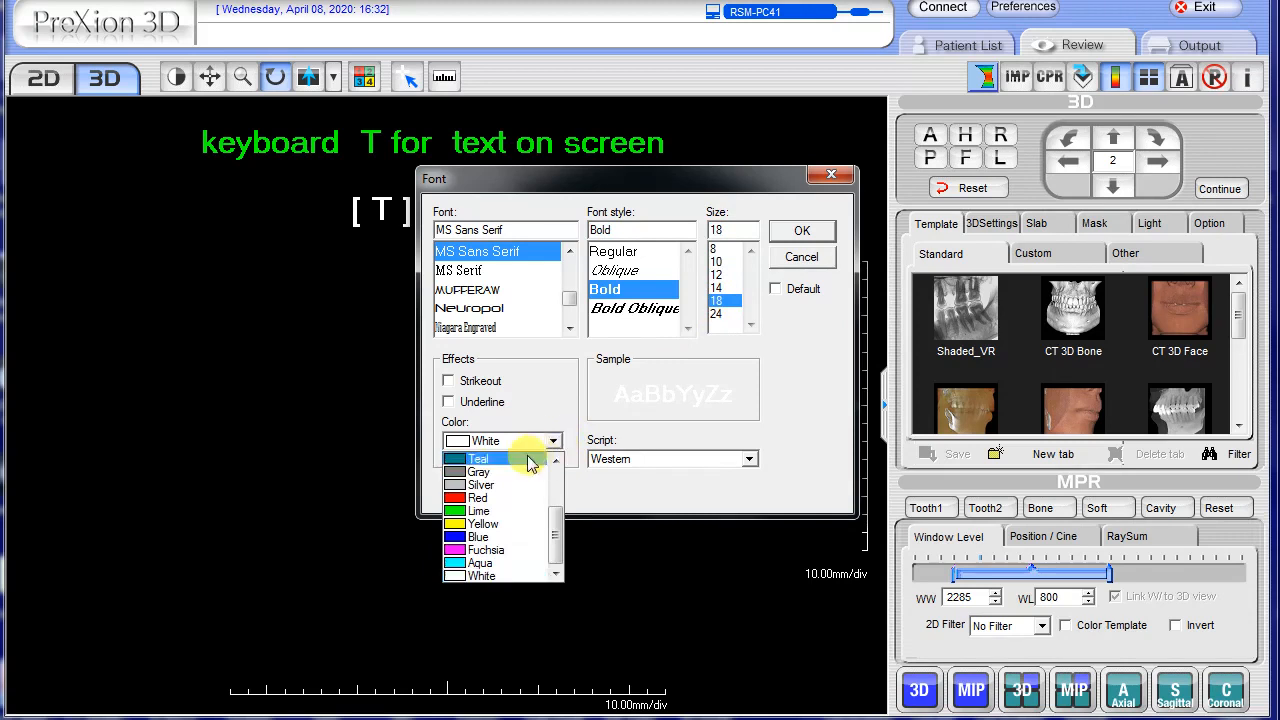
left_click(472, 498)
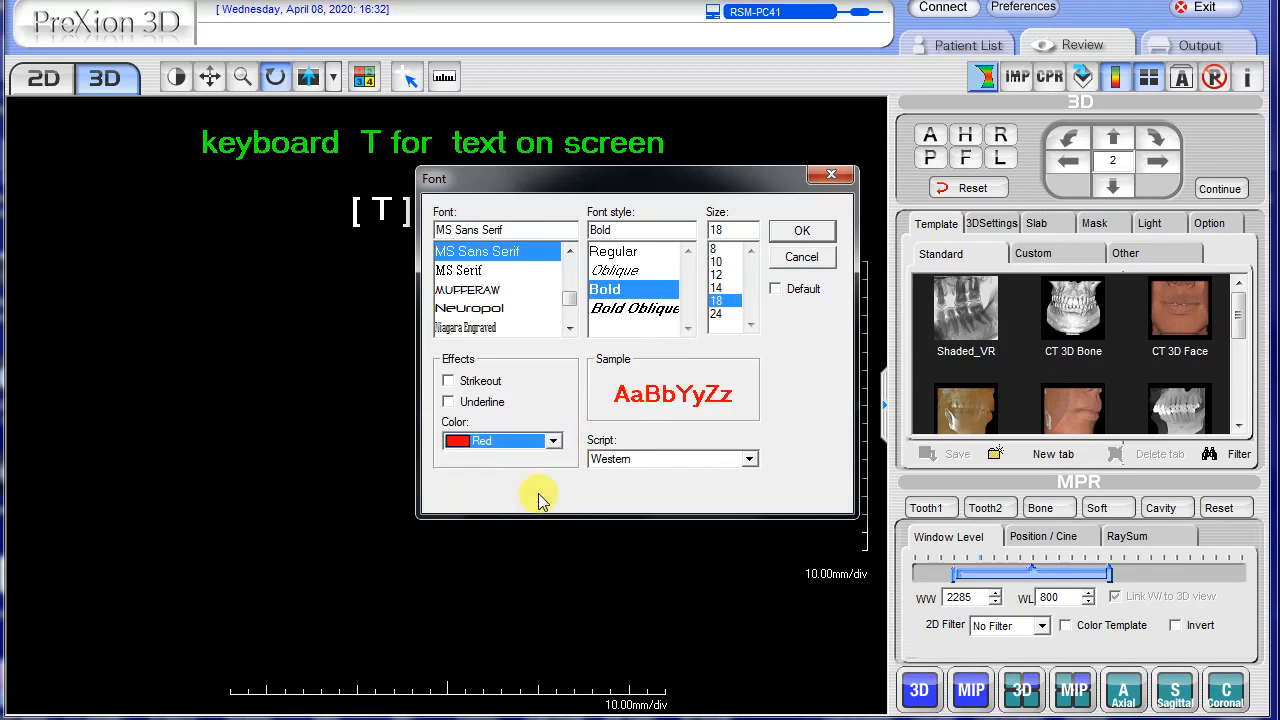
left_click(802, 231)
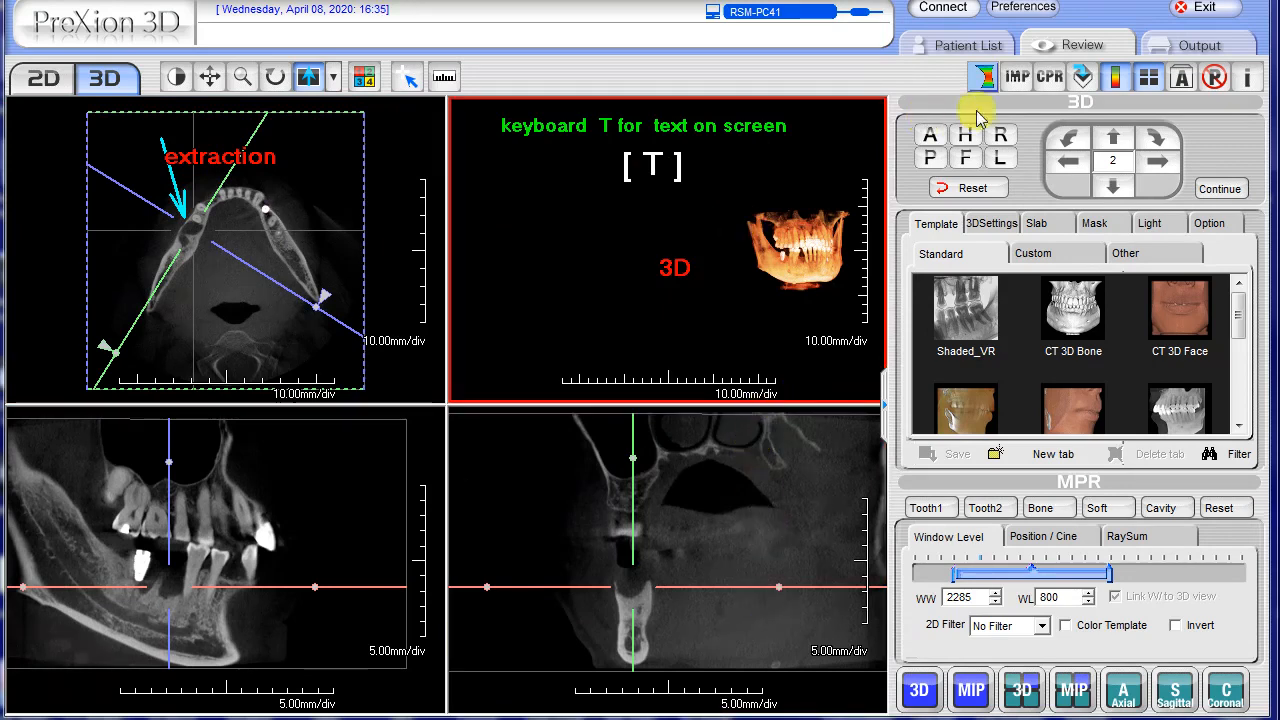
Save the annotated views as a scene with the name 2018_11_03_CT
left_click(1084, 80)
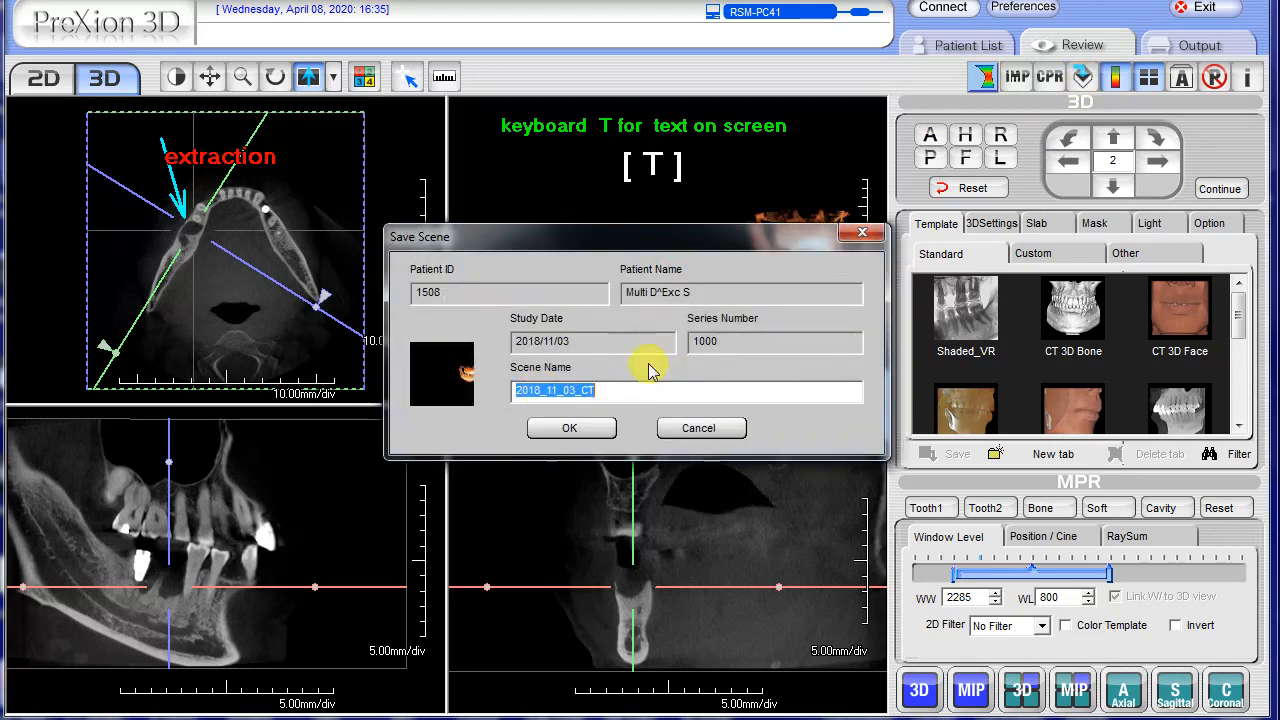
left_click(574, 426)
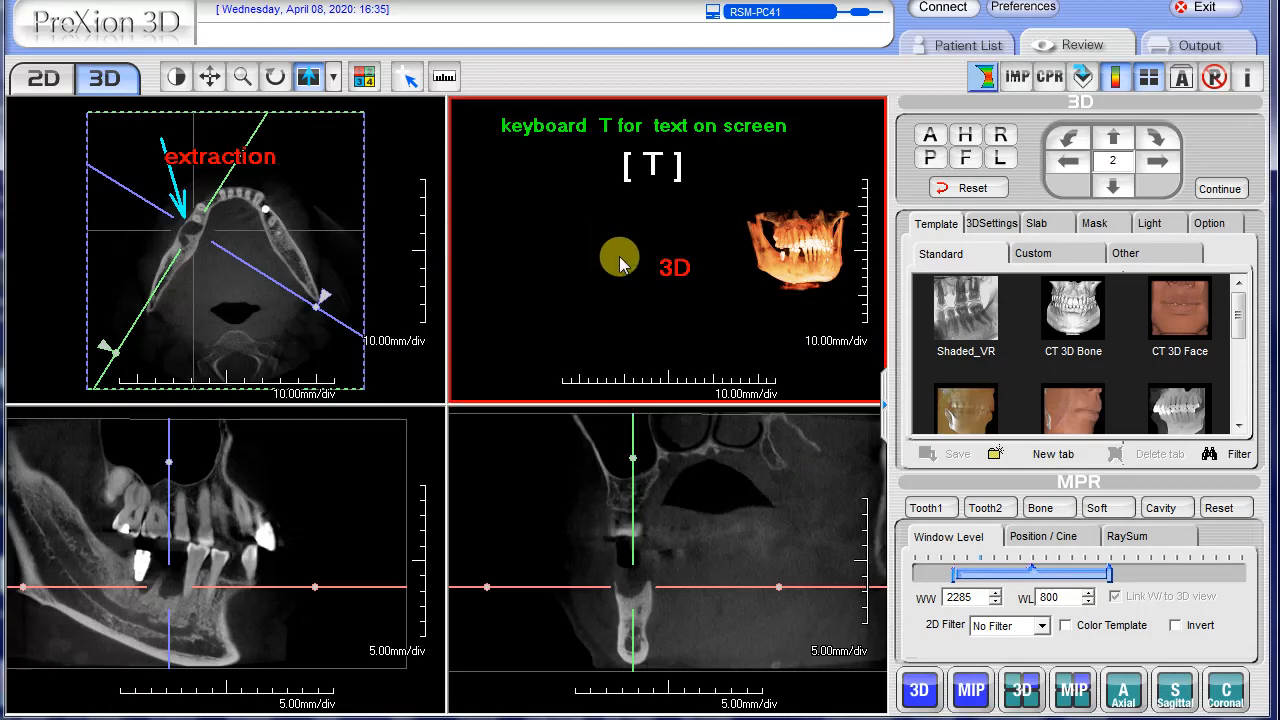
right_click(551, 258)
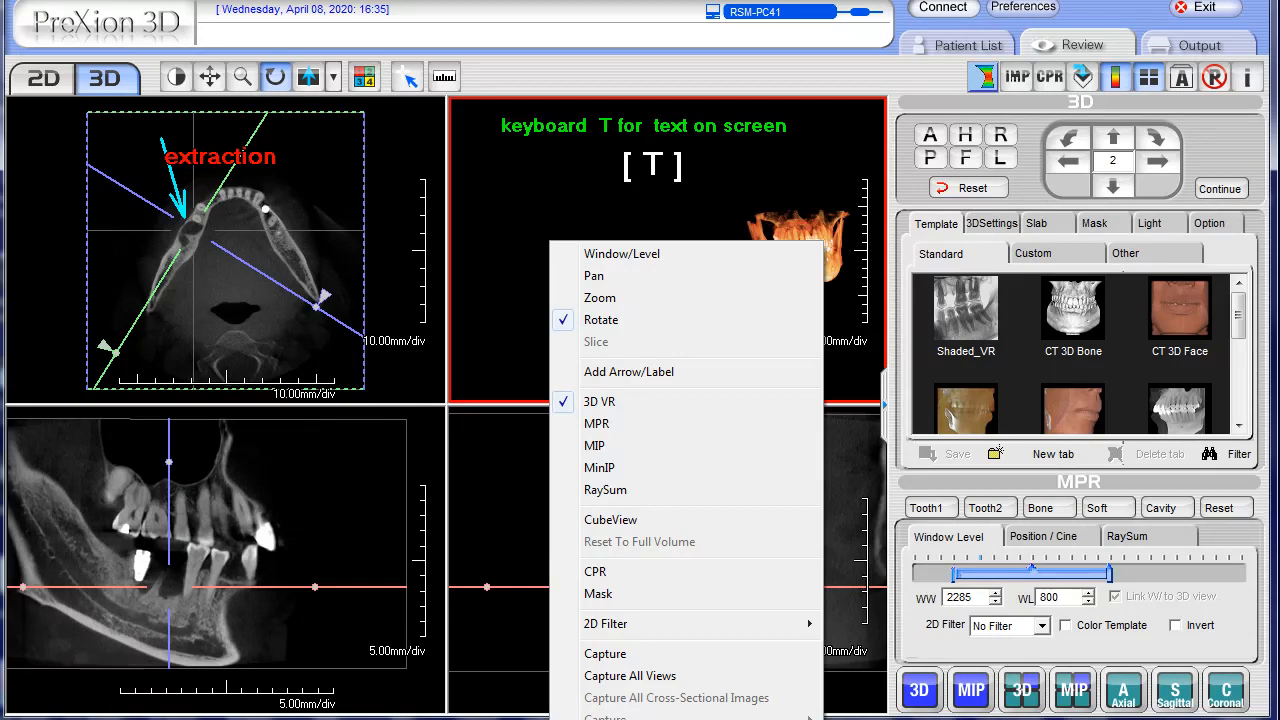
left_click(773, 165)
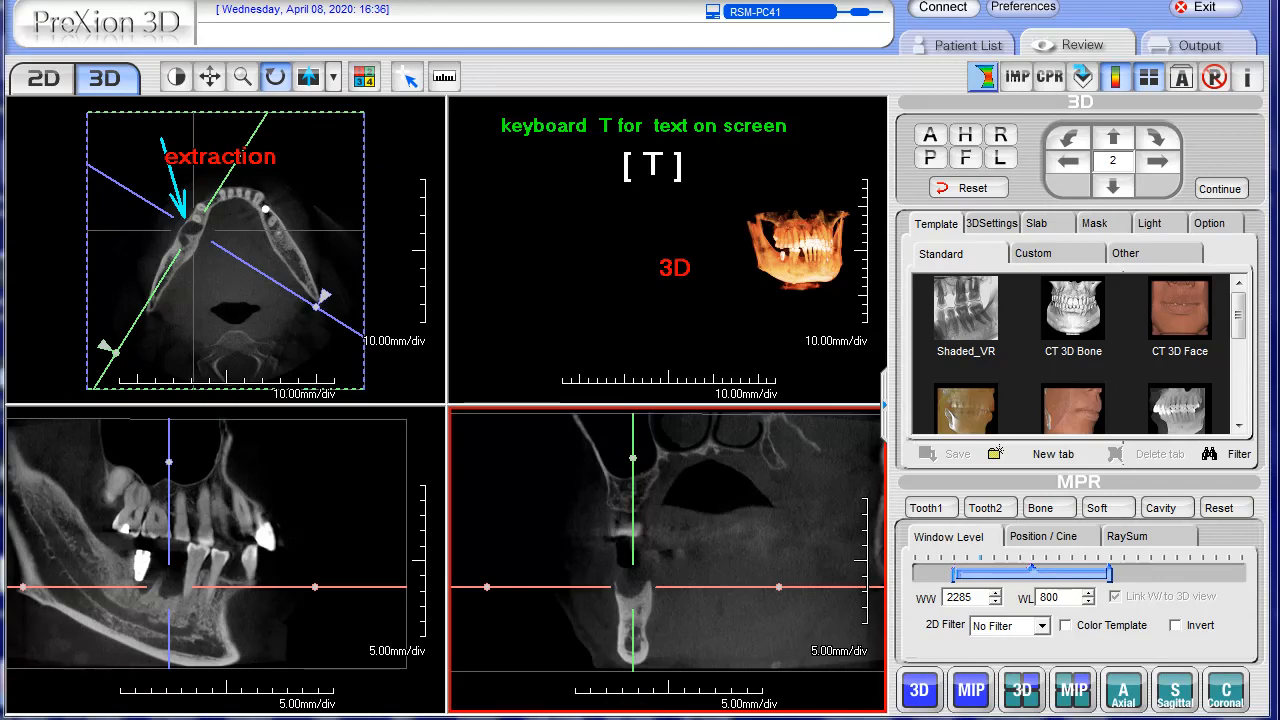